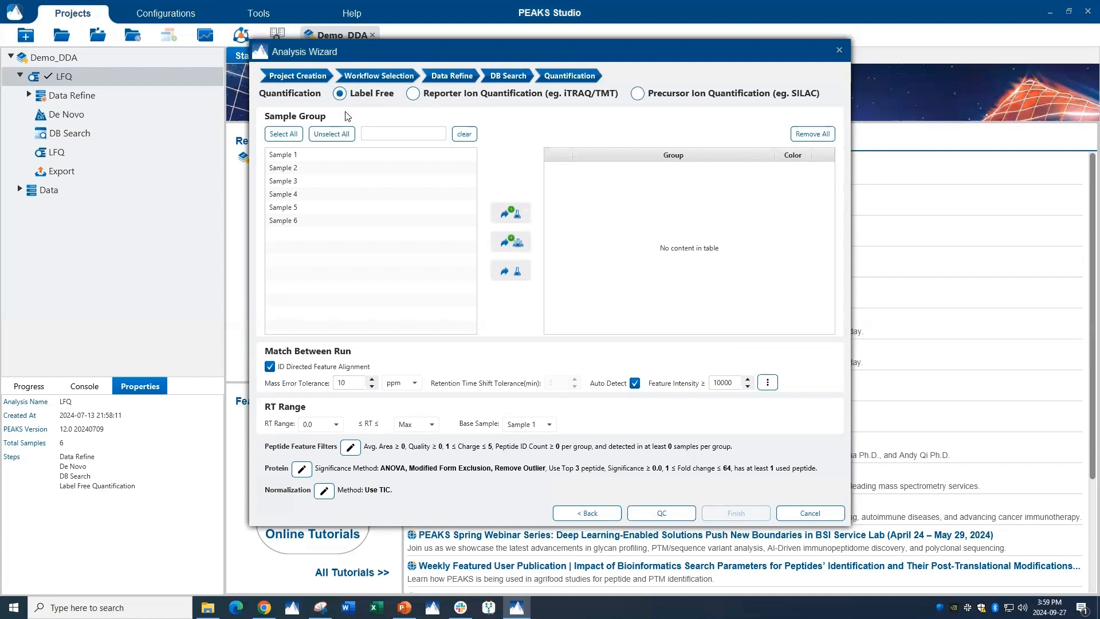
Step: Create the first sample group from Sample 1, Sample 2 and Sample 3
left_click(315, 155)
left_click(317, 181, "shift")
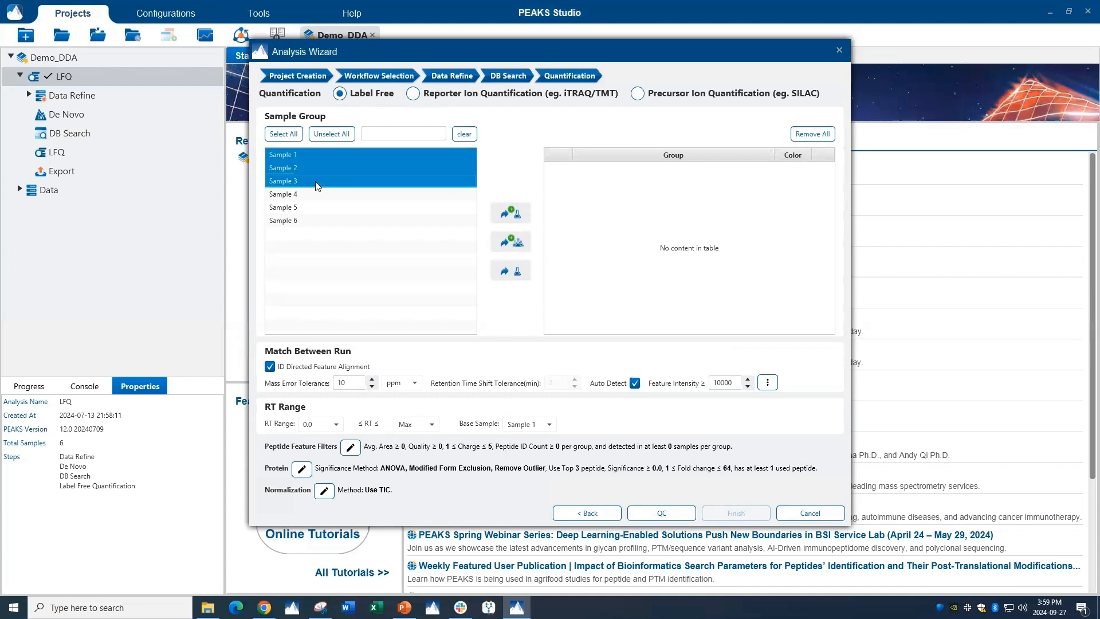
left_click(506, 214)
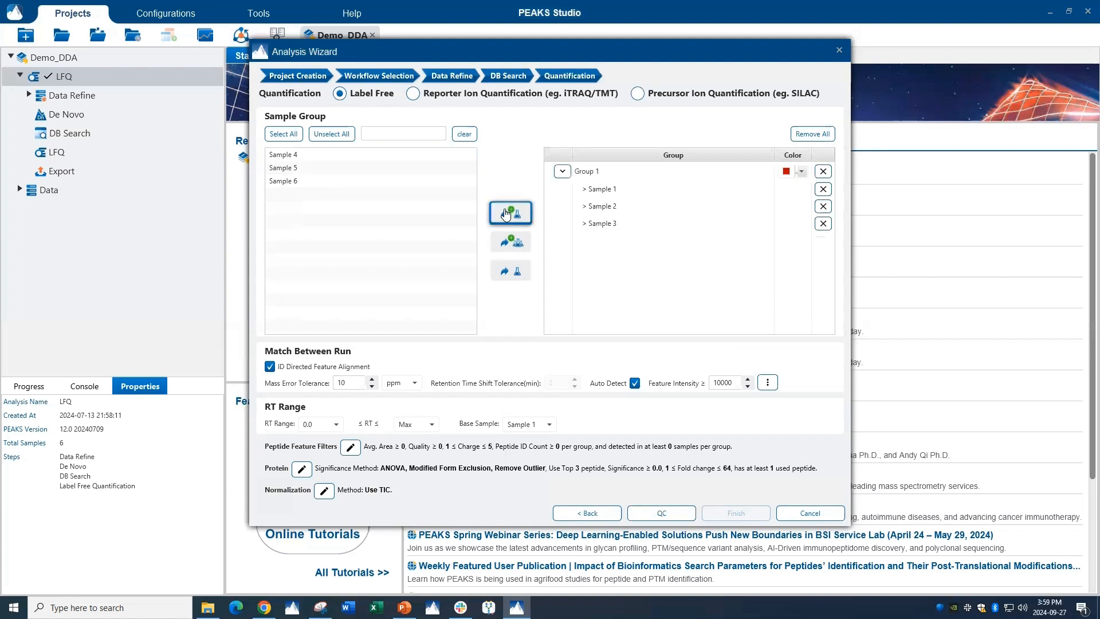
Step: Create a second sample group from Samples 4 to 6 and change the color of Group 1 to cyan
left_click(409, 154)
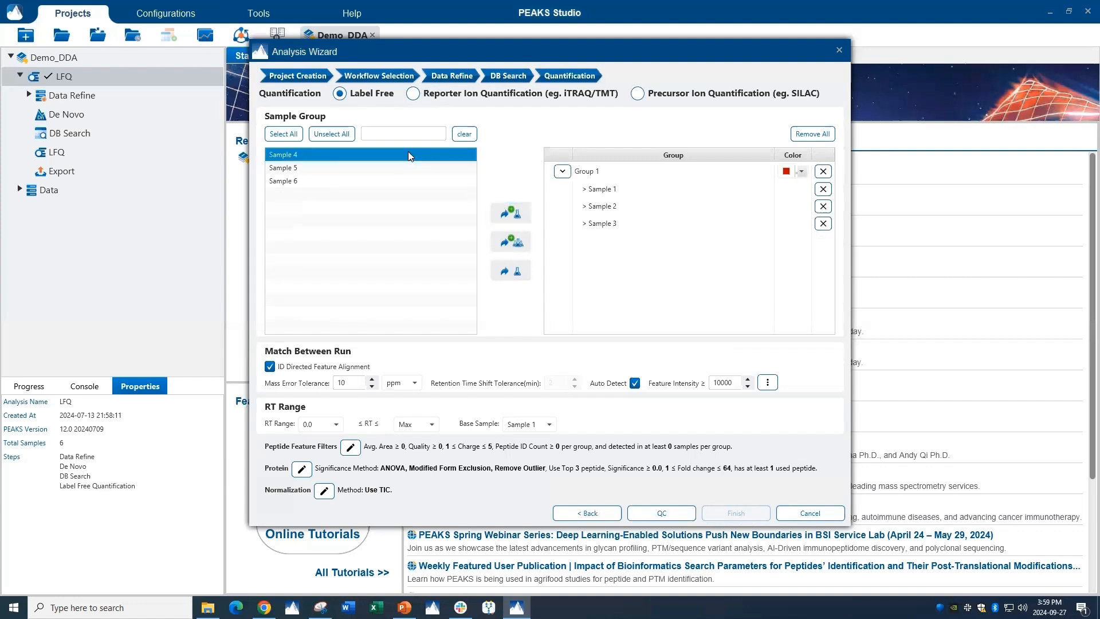
left_click(412, 184, "shift")
left_click(503, 213)
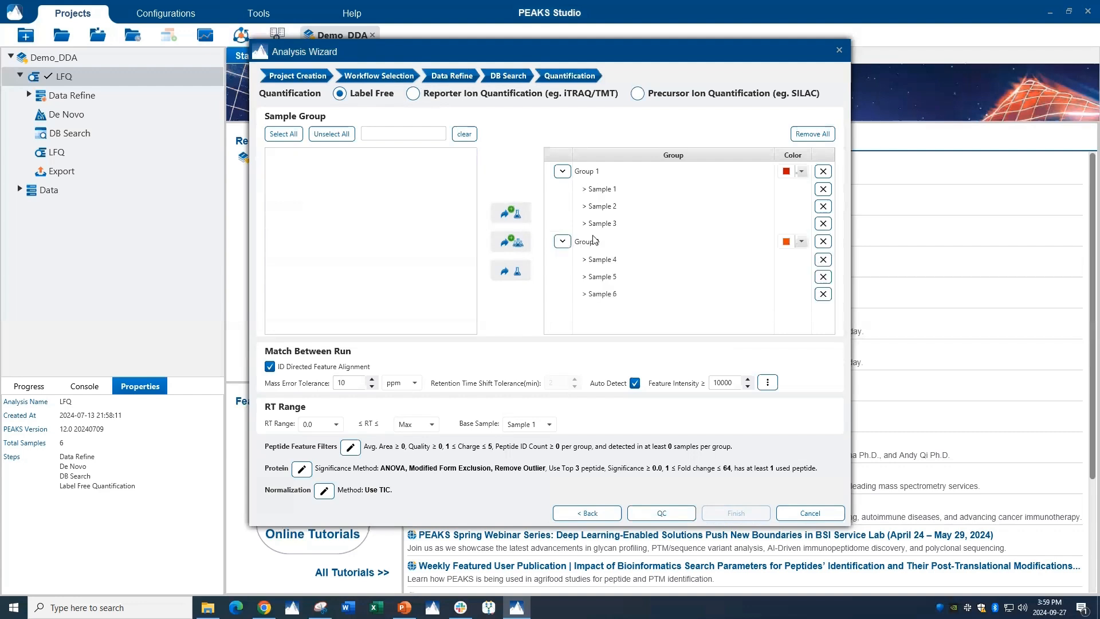
left_click(797, 172)
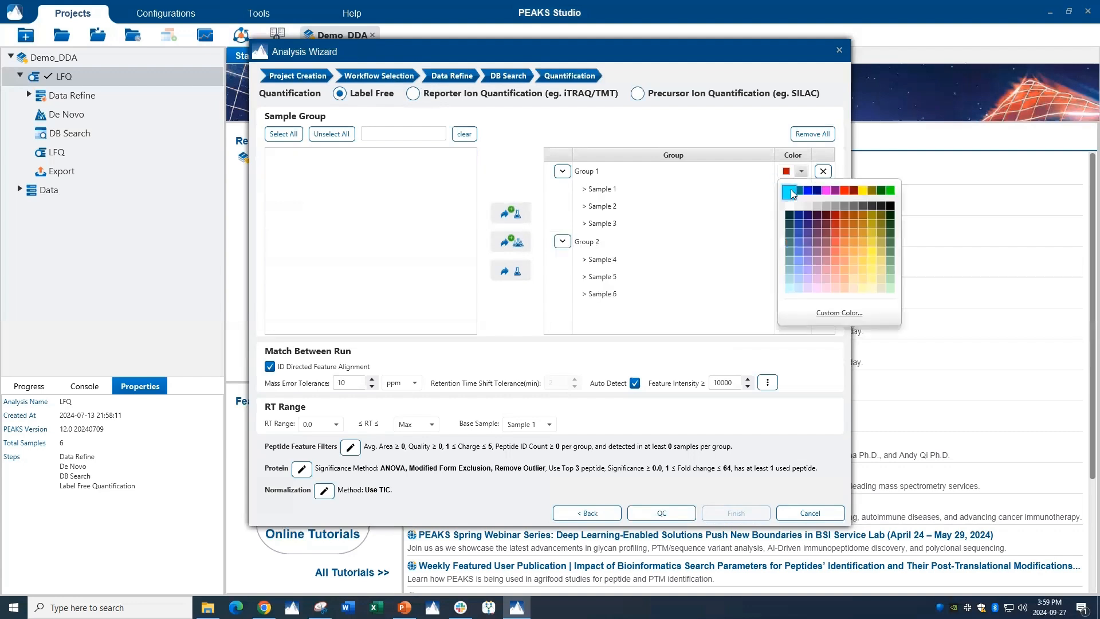
left_click(790, 190)
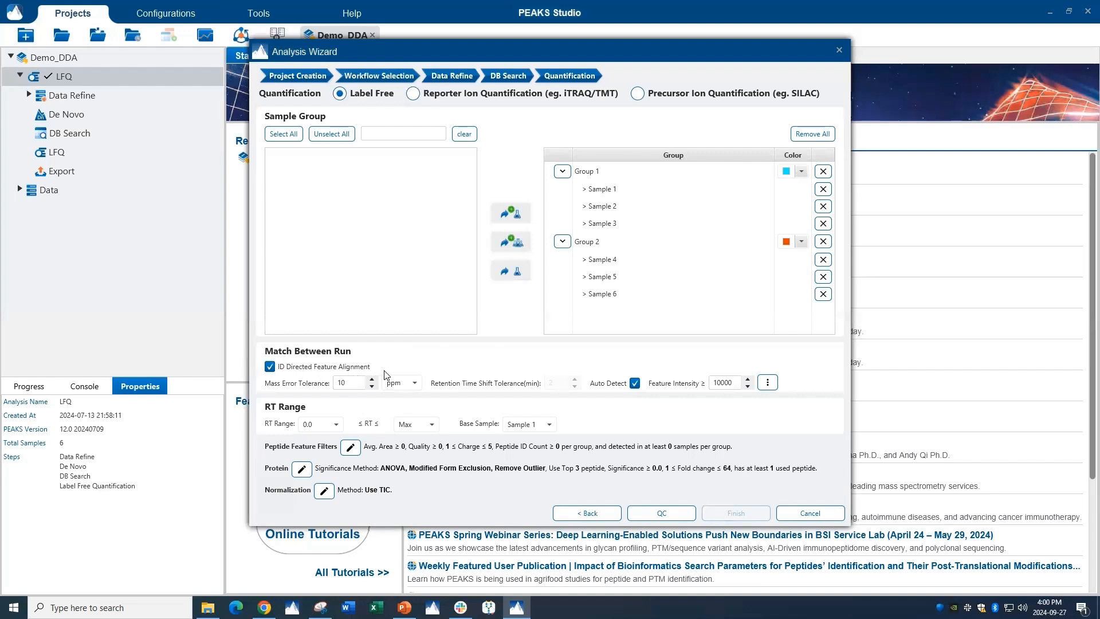
Step: Review the ID directed feature alignment, retention time auto-detection and base sample options, keeping their current settings
left_click(270, 369)
left_click(269, 369)
left_click(634, 383)
left_click(549, 426)
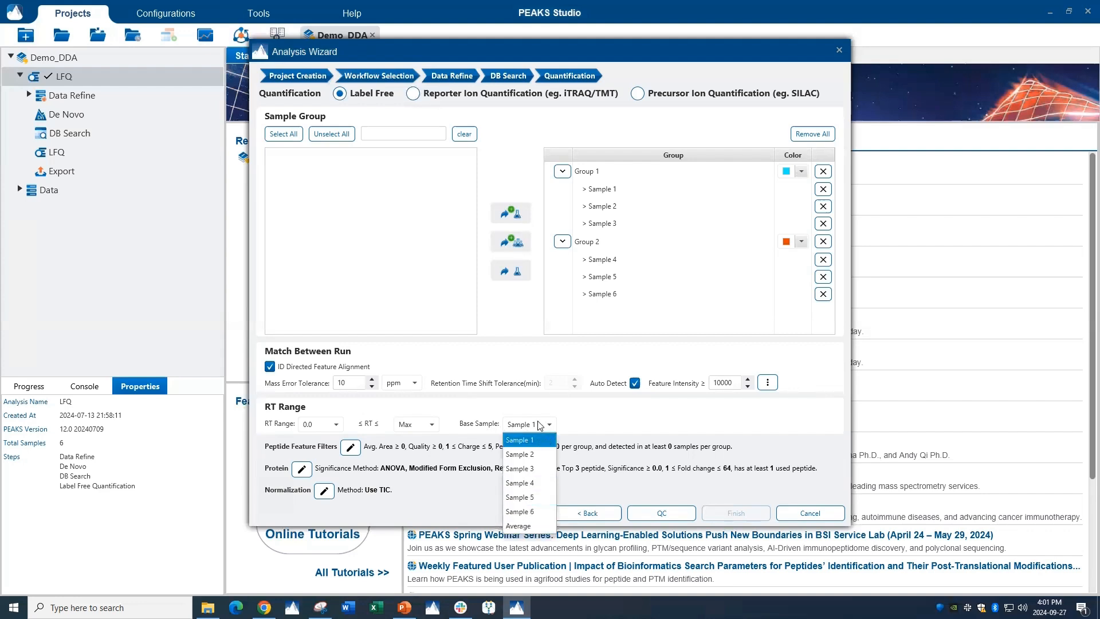
left_click(539, 425)
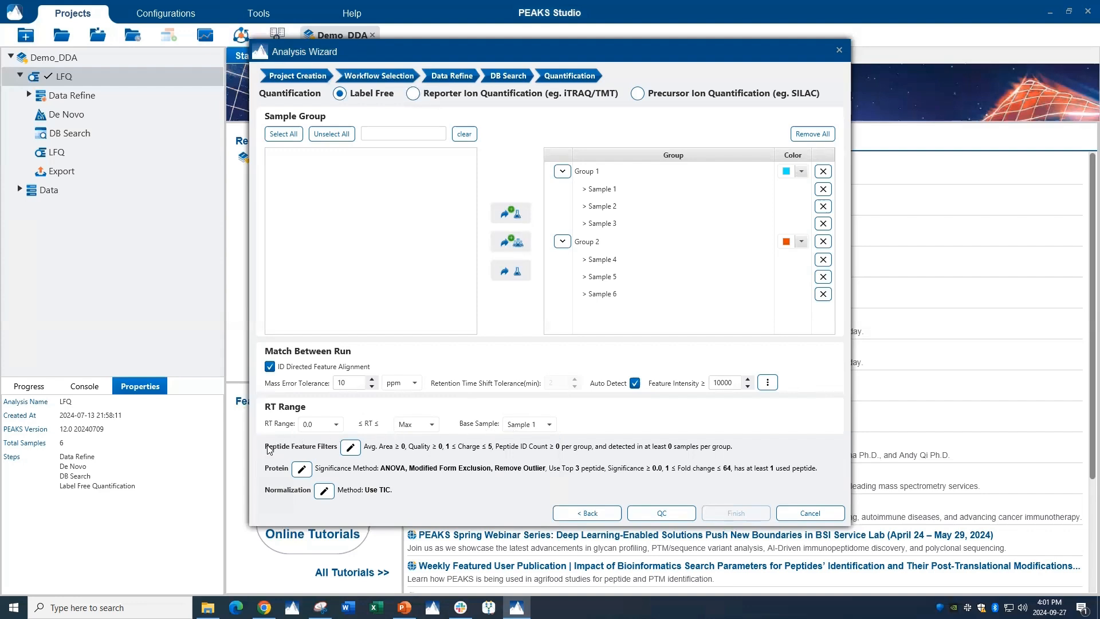
Step: Enable the in-group coefficient of variation filter in the peptide feature filters and save it
left_click(350, 448)
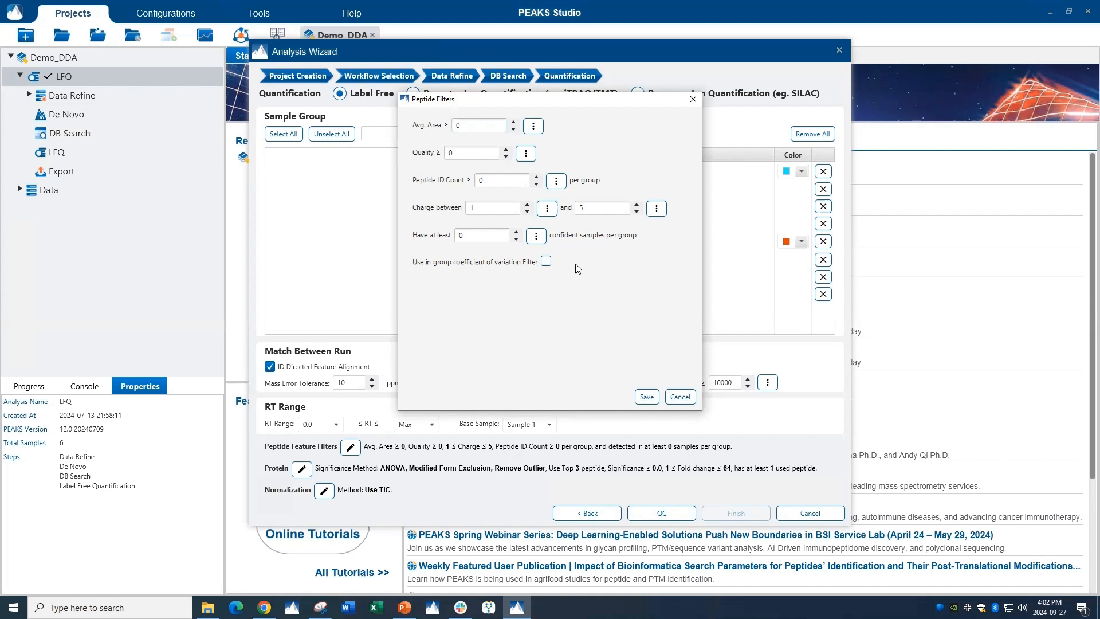
left_click(546, 262)
left_click(646, 397)
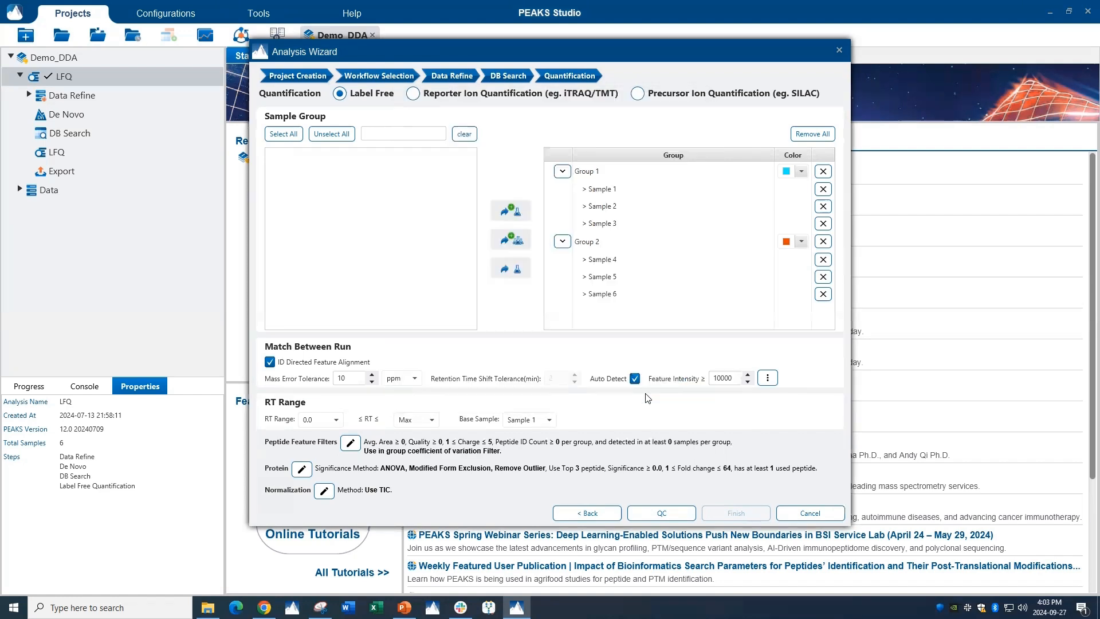
Step: Examine the protein filters, comparing the ANOVA significance and FDR (adjusted p-value) options, and discard any changes
left_click(302, 469)
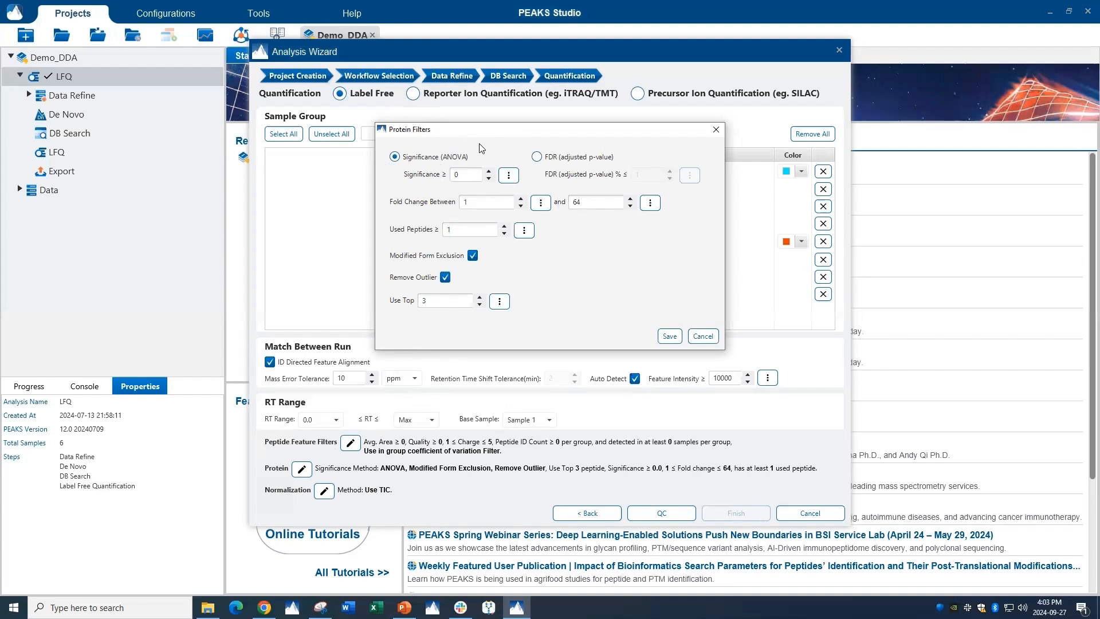
left_click(538, 157)
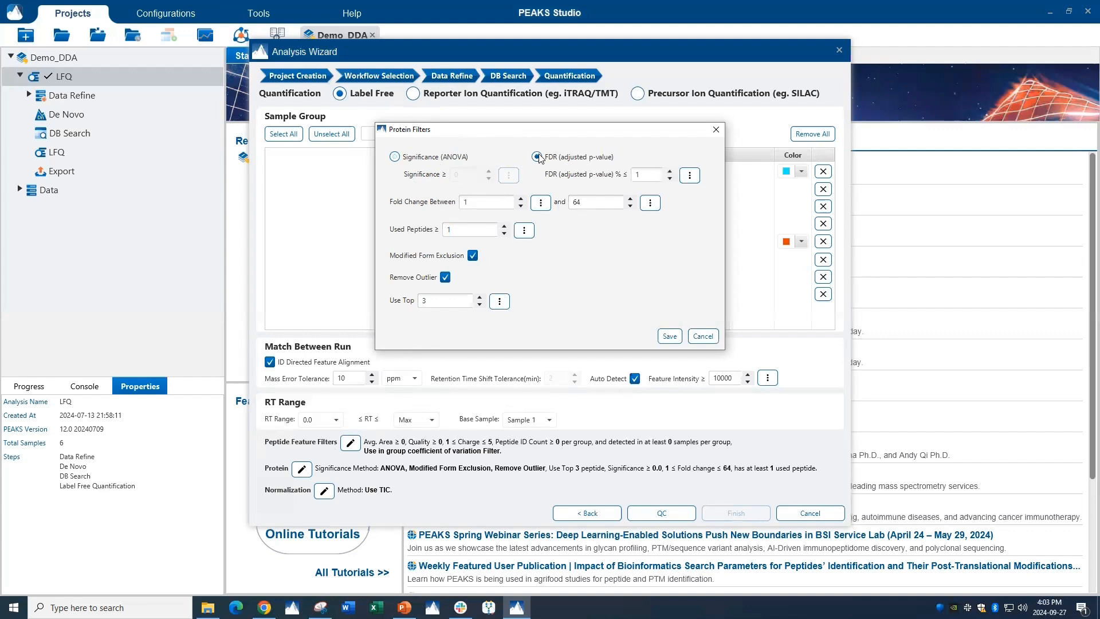
left_click(395, 157)
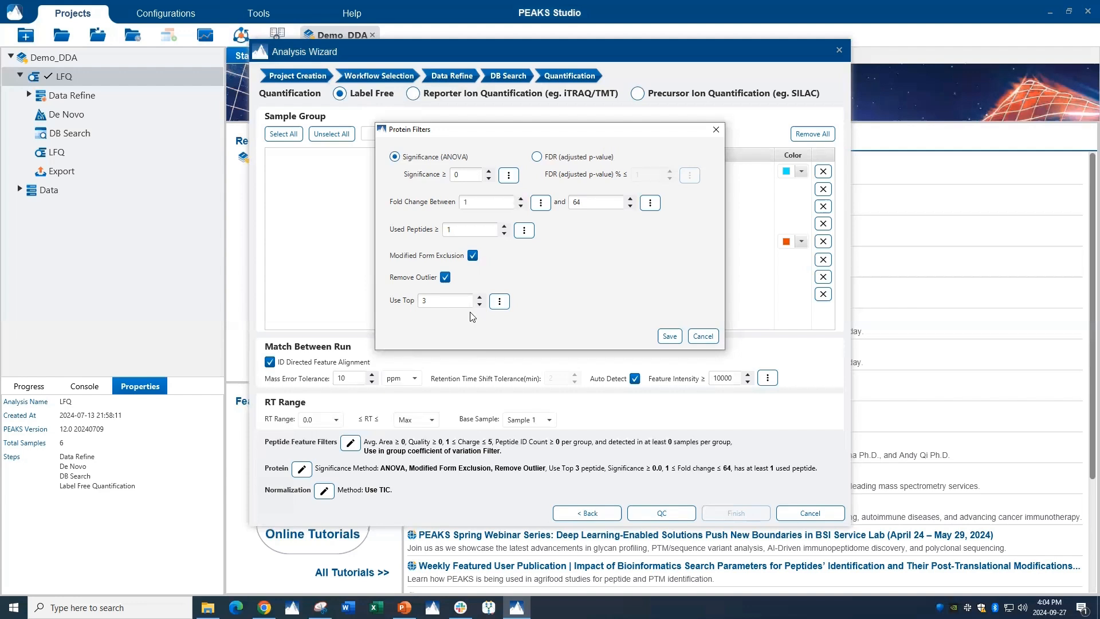
left_click(703, 336)
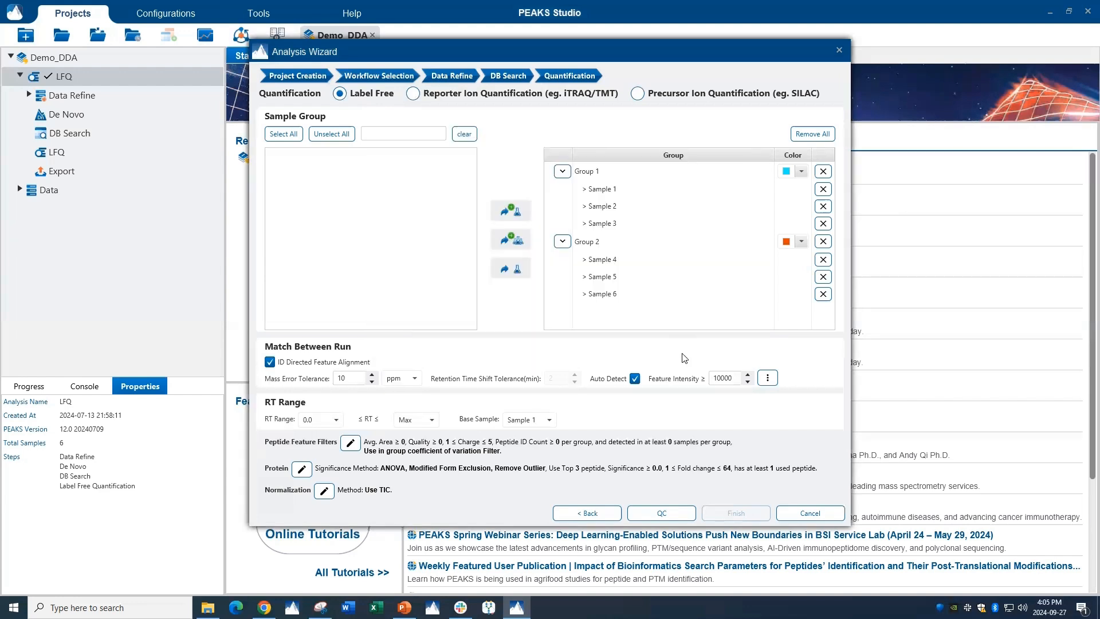
Step: Compare the normalization methods, set the method to No Normalization and save it
left_click(324, 492)
left_click(457, 182)
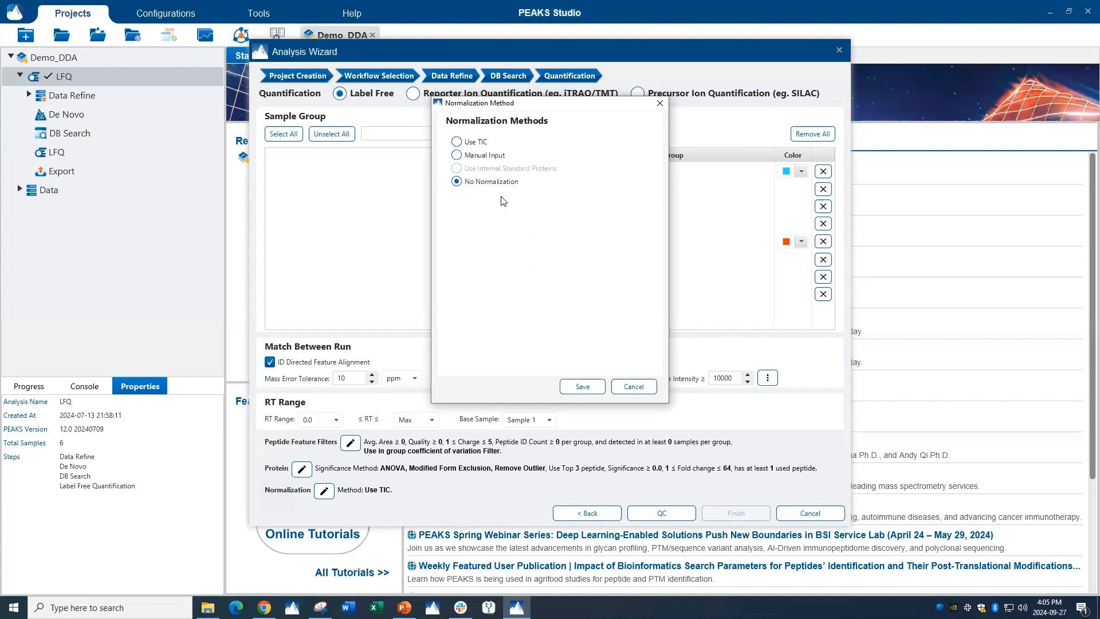
left_click(457, 141)
left_click(458, 157)
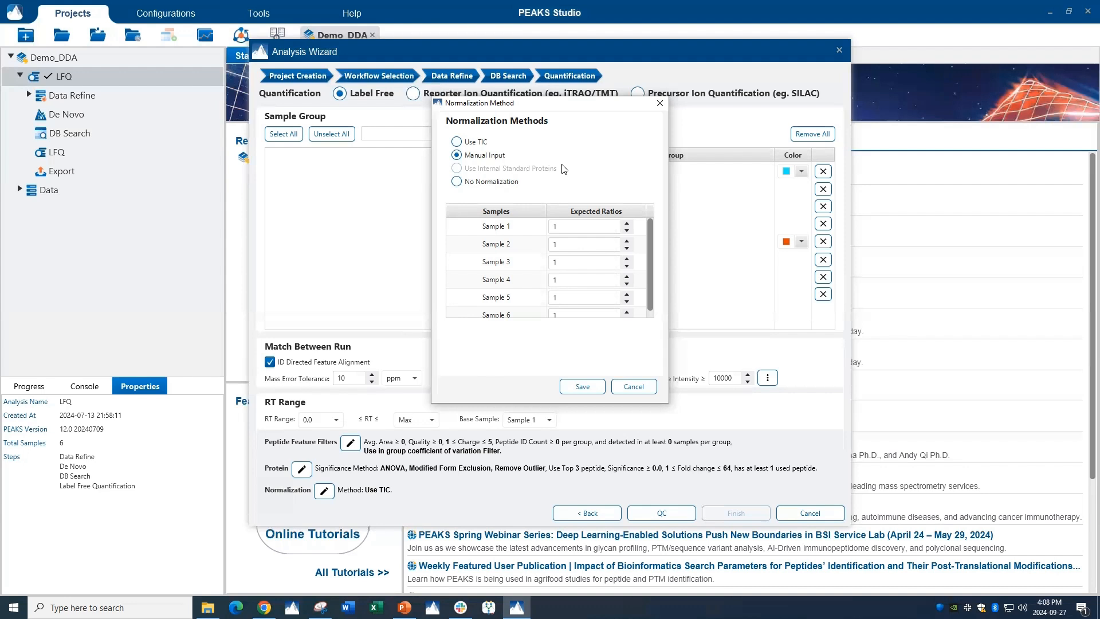
left_click(478, 182)
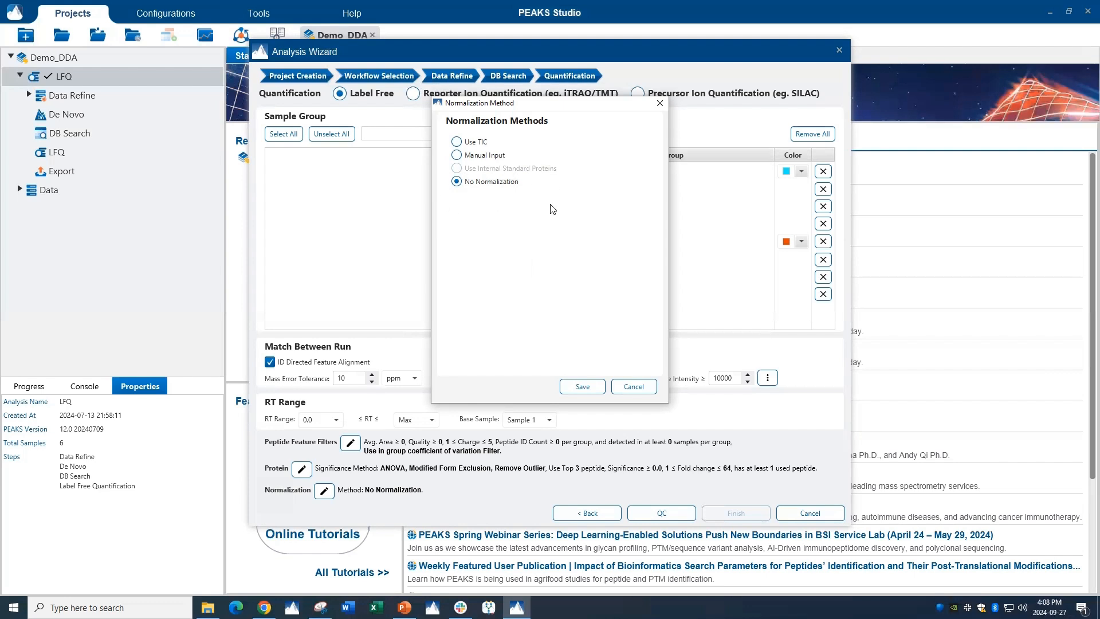
left_click(581, 386)
Step: Enable QC with its default attributes and finish the analysis wizard using the default report settings
left_click(680, 515)
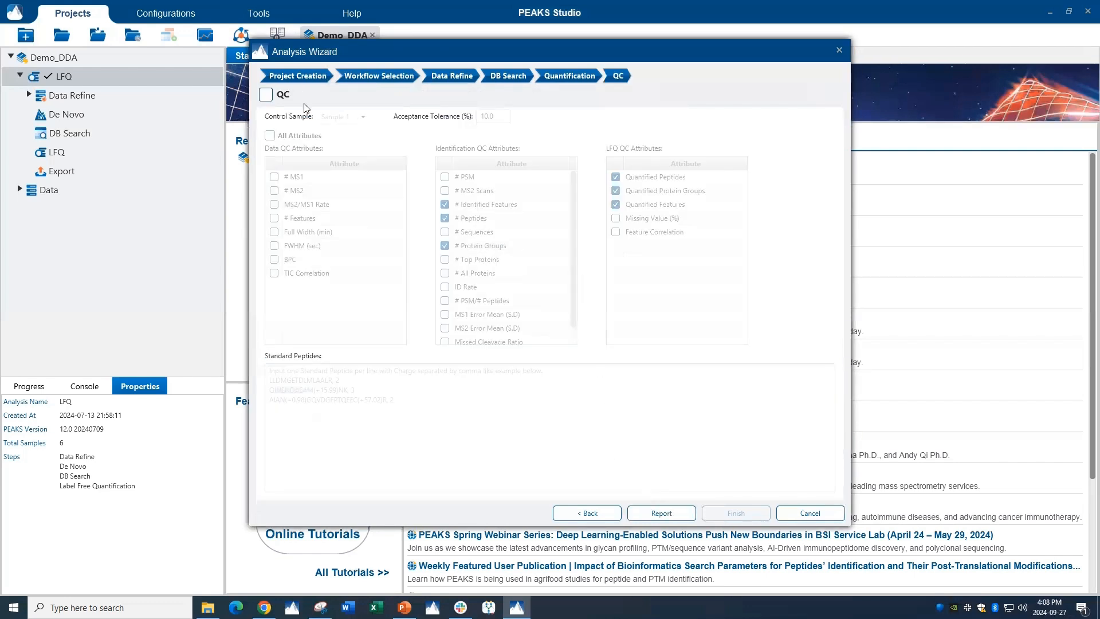
left_click(260, 95)
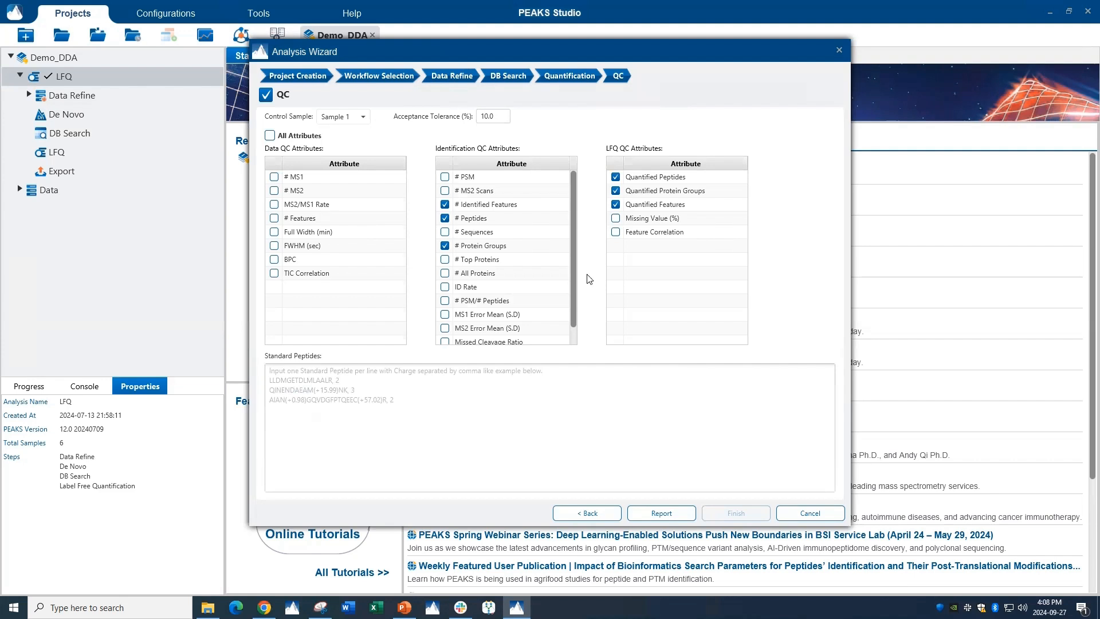
left_click(637, 513)
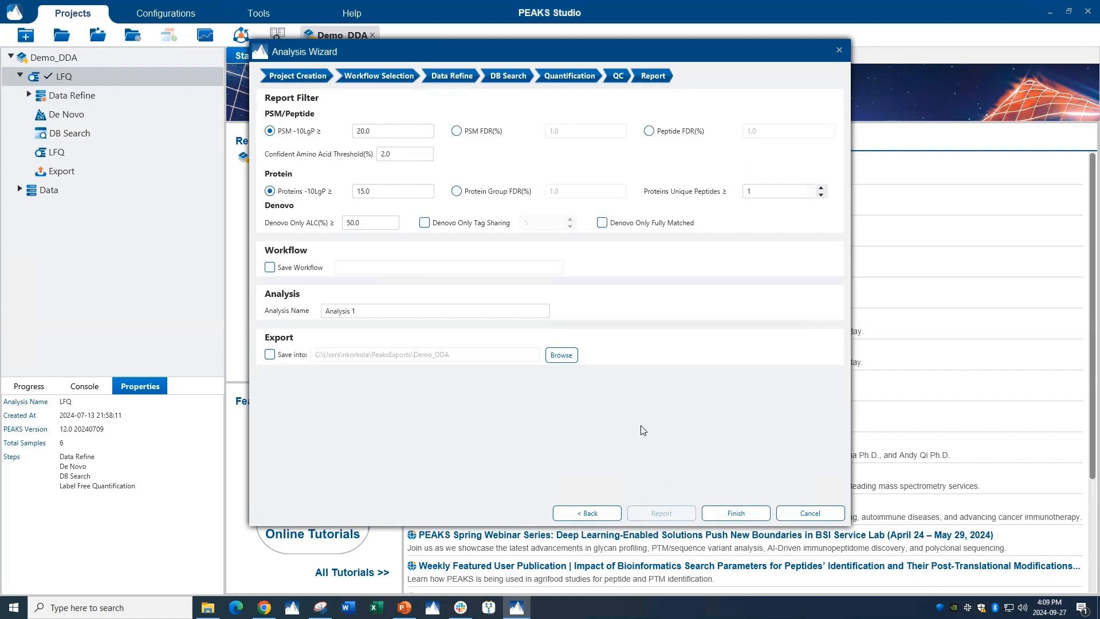
left_click(761, 515)
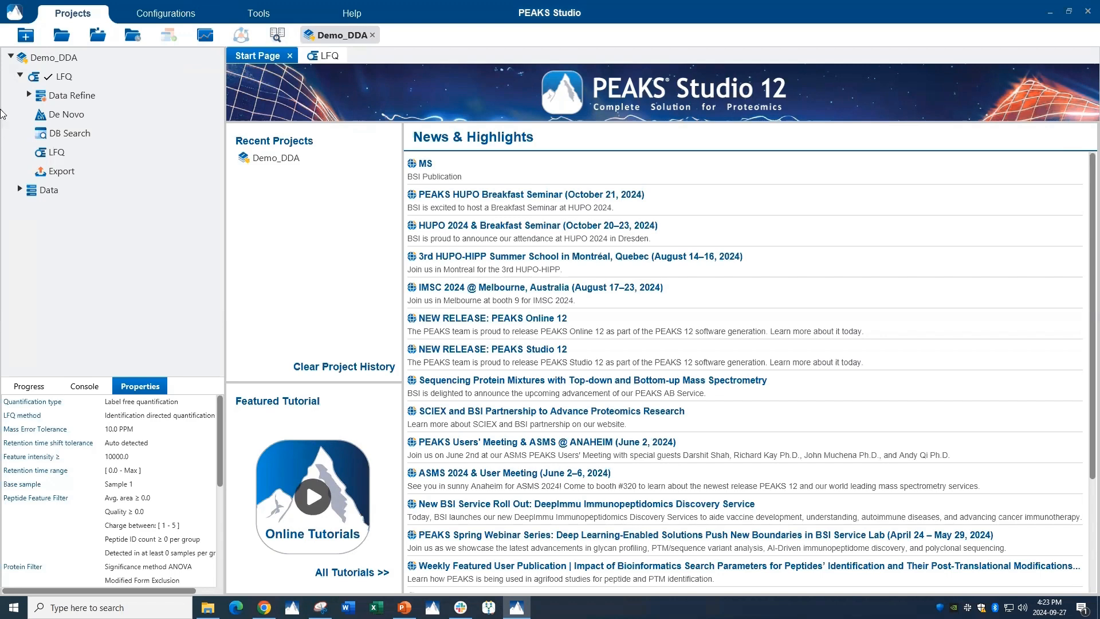
Step: Open the LFQ results and examine the protein, peptide and feature sample correlation plots for Samples 1 to 5
left_click(66, 154)
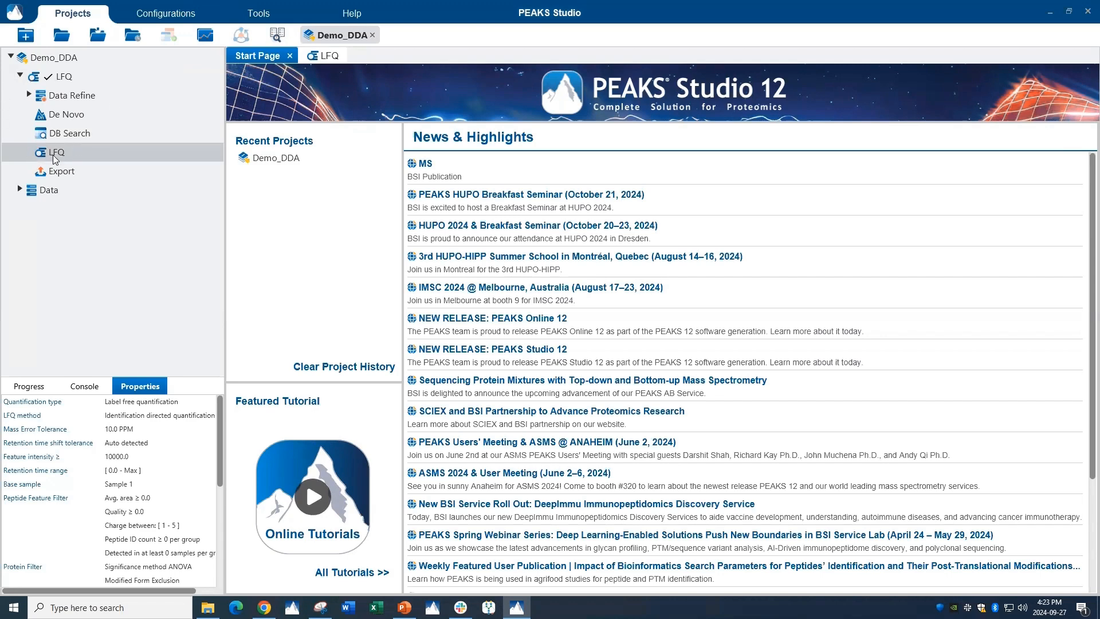
double_click(57, 152)
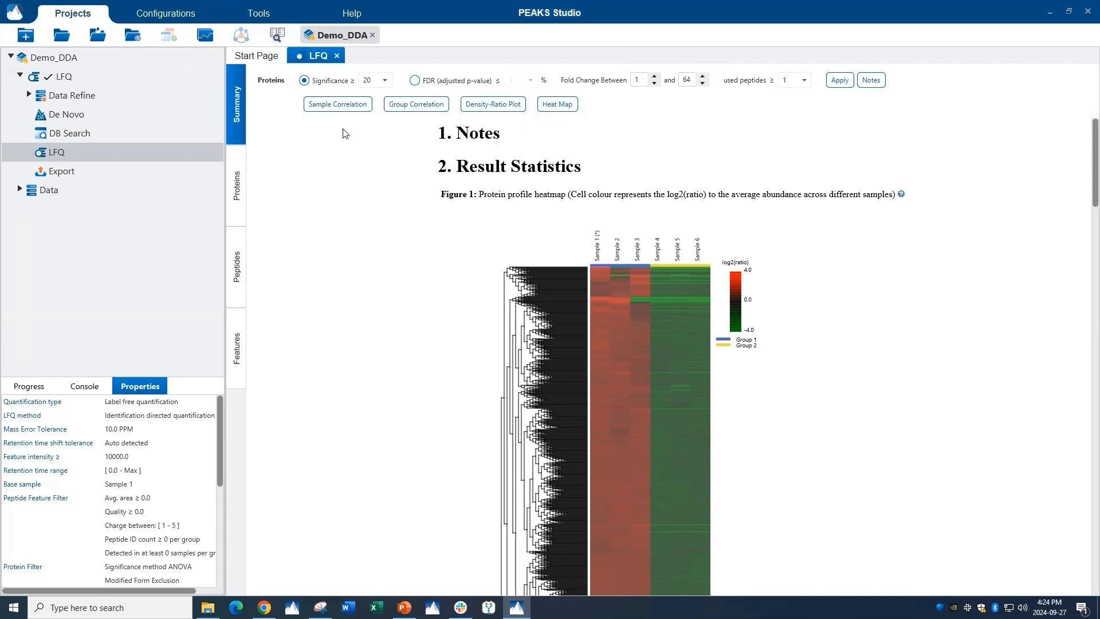
left_click(343, 109)
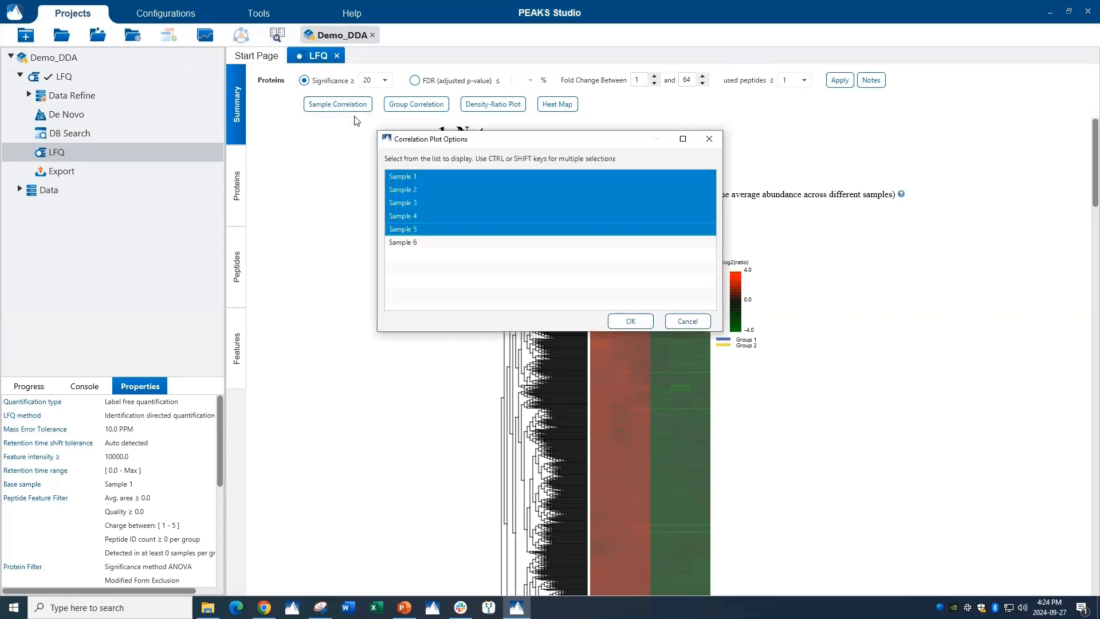
left_click(619, 325)
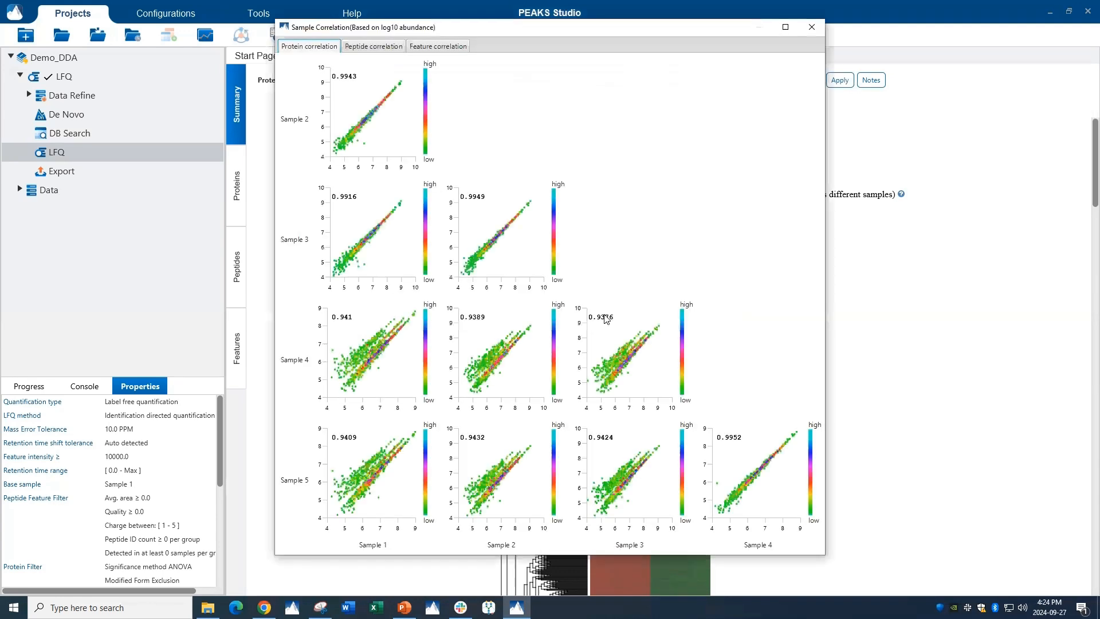
left_click(378, 48)
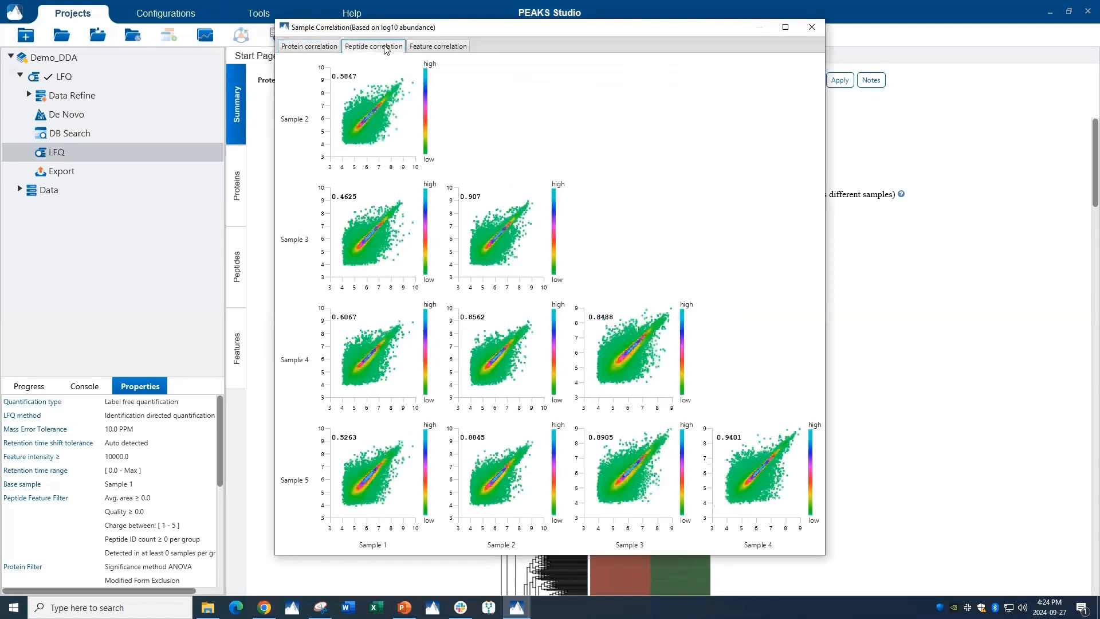
left_click(432, 47)
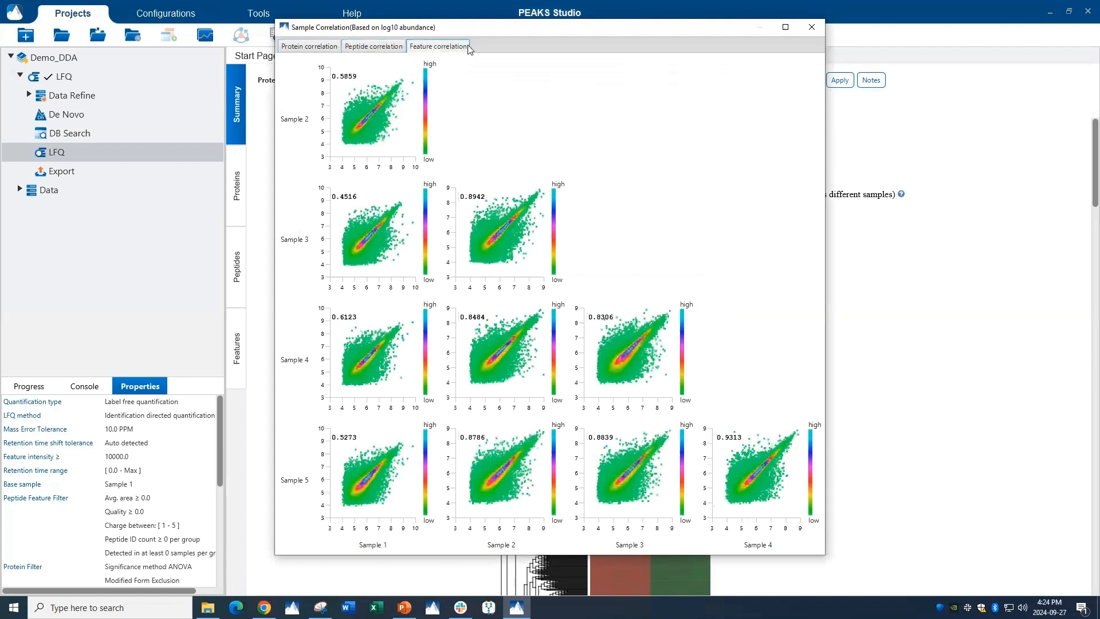
left_click(810, 29)
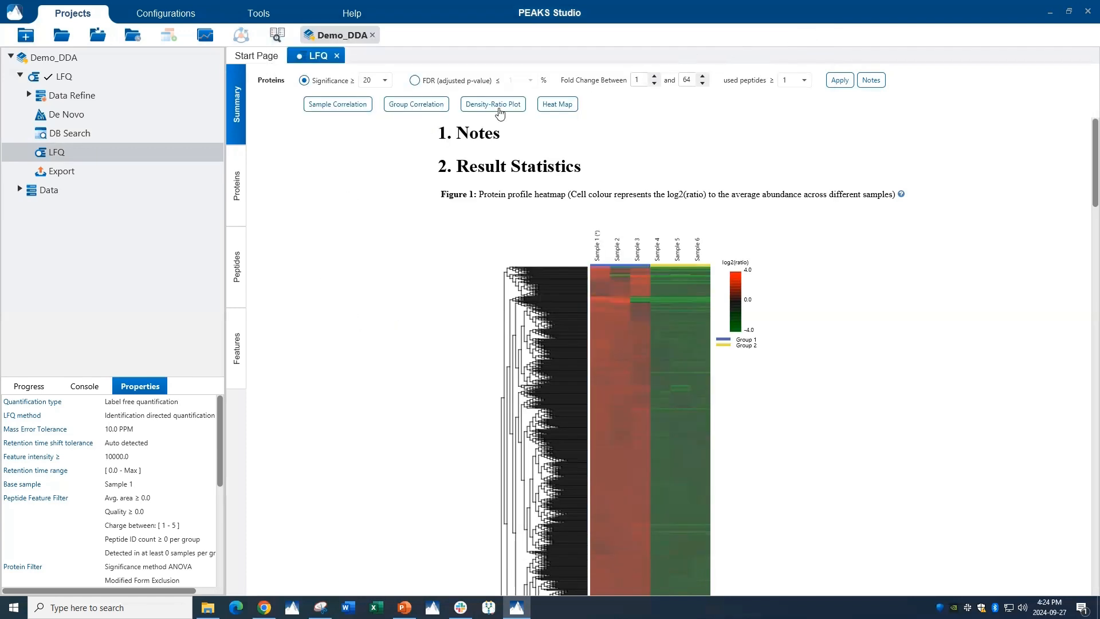
Step: Examine the protein, peptide and feature group correlation plots for Group 1 and Group 2
left_click(438, 105)
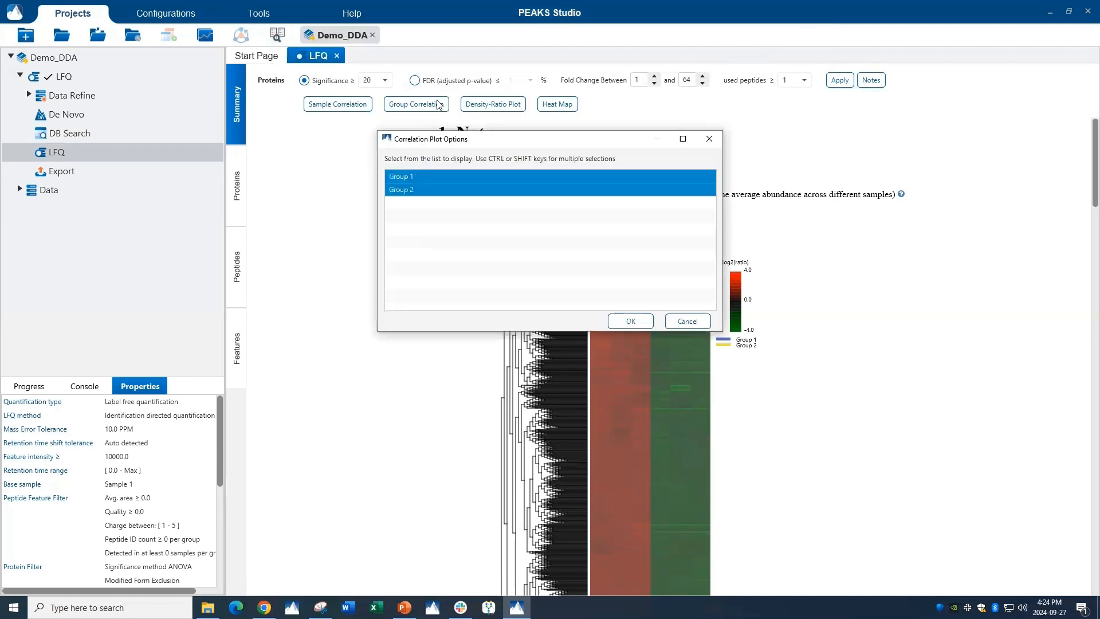
left_click(636, 326)
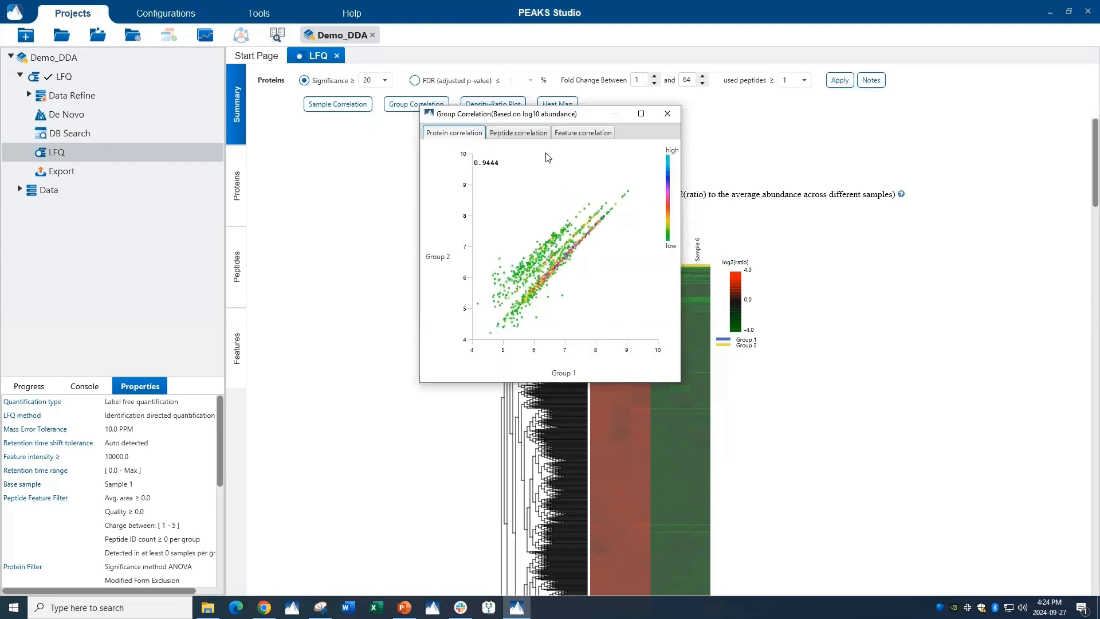
left_click(532, 136)
left_click(600, 139)
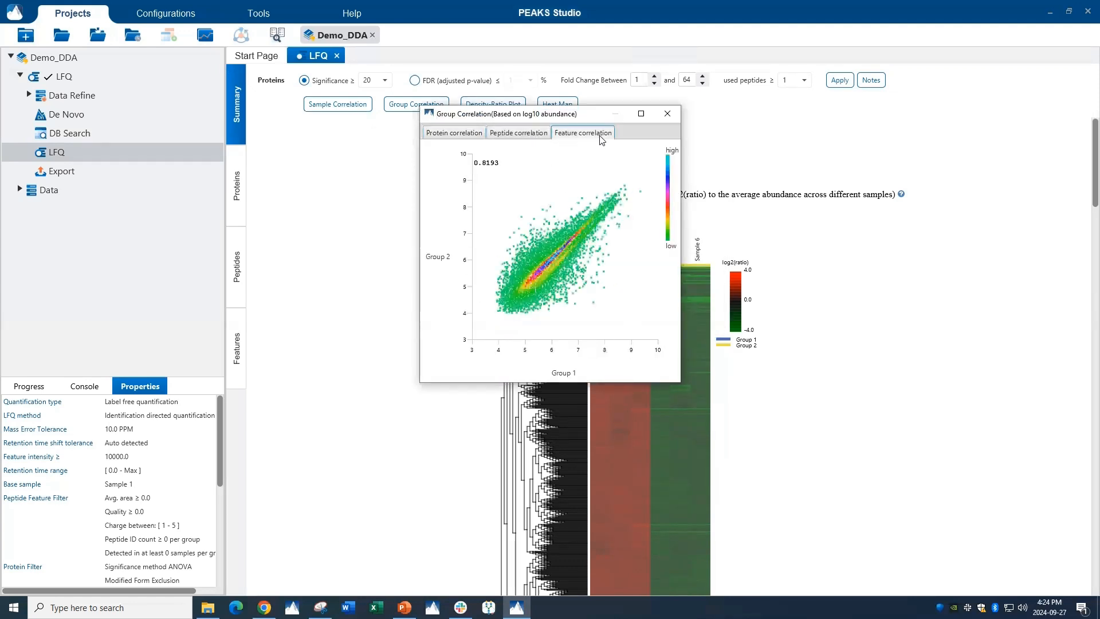
left_click(667, 114)
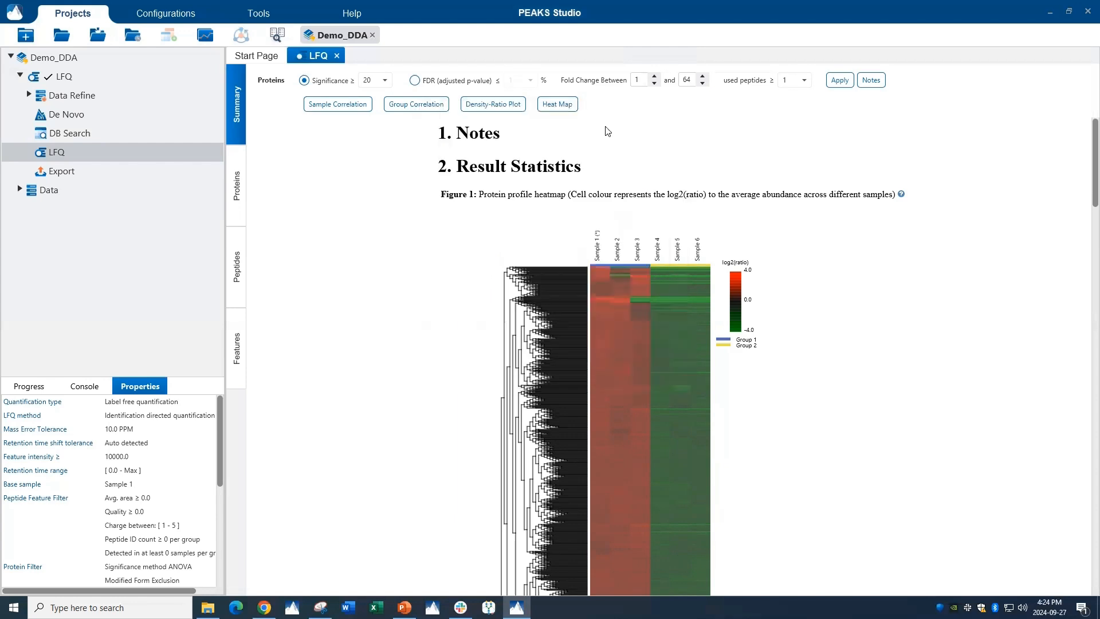
Step: View the density-ratio plot of Group 1 over Group 2, close it, and open the protein heat map
left_click(519, 109)
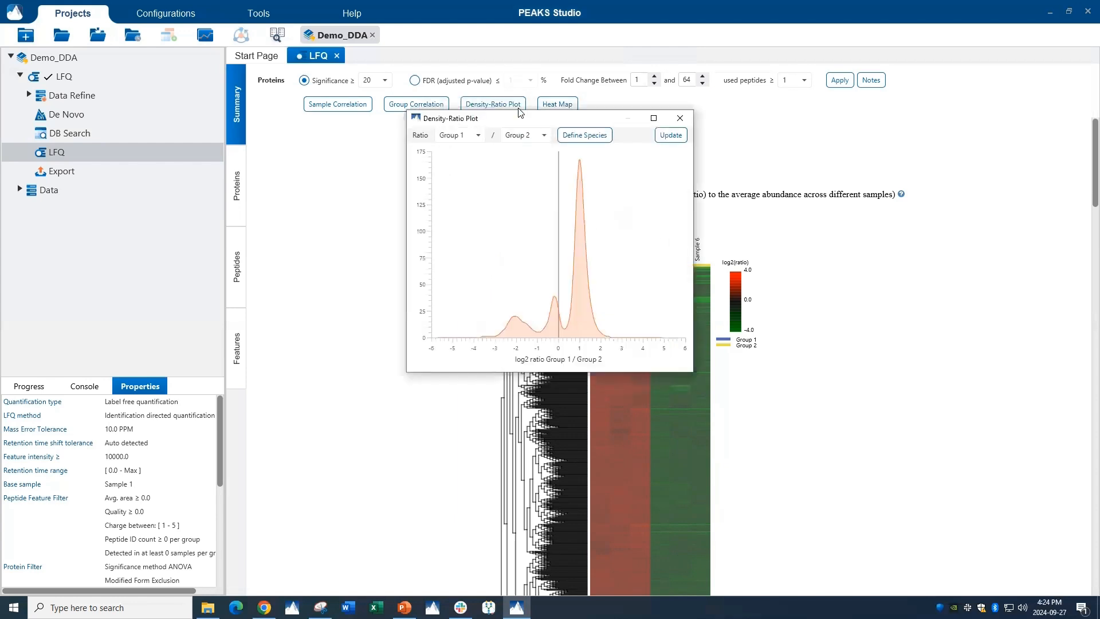
left_click(680, 118)
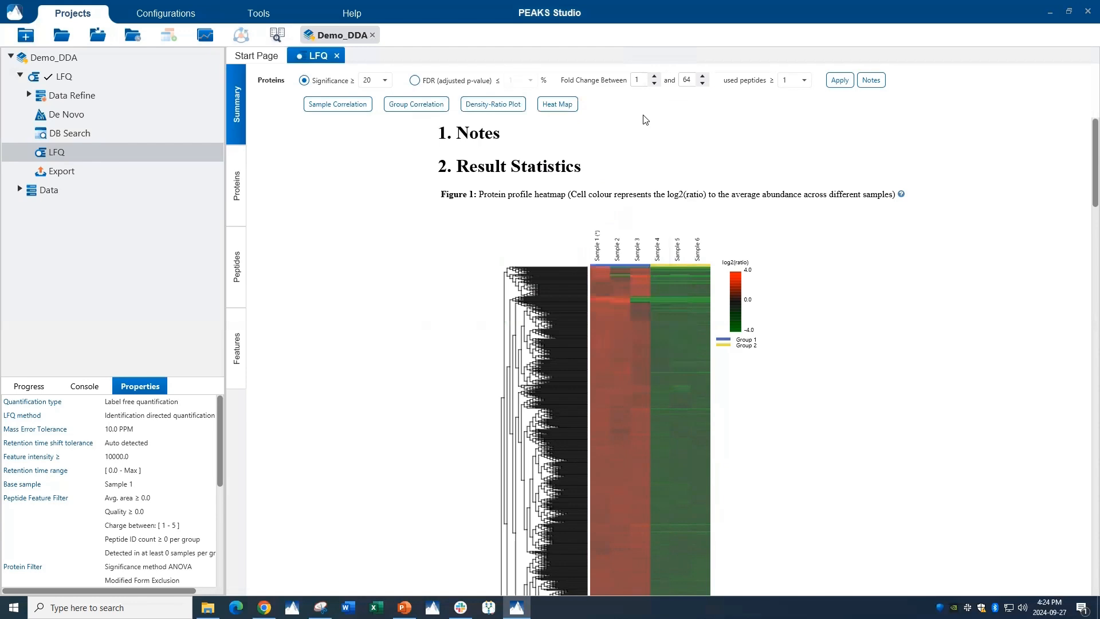
left_click(562, 106)
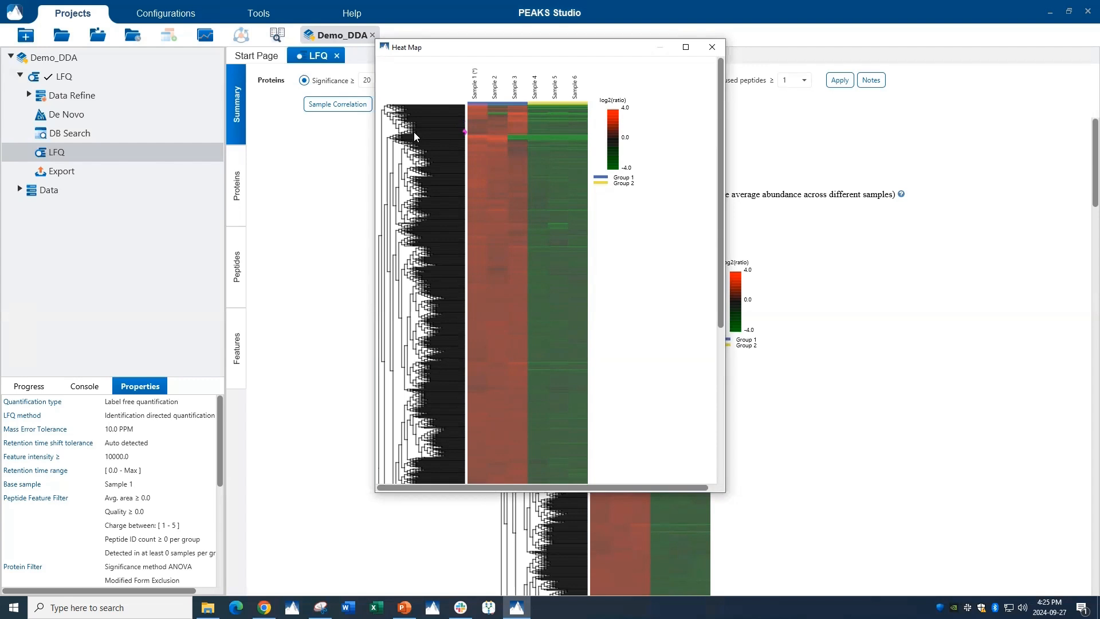
Step: View the variation trend chart of a protein cluster near the start of the heat map, then close the chart and the heat map
left_click(414, 136)
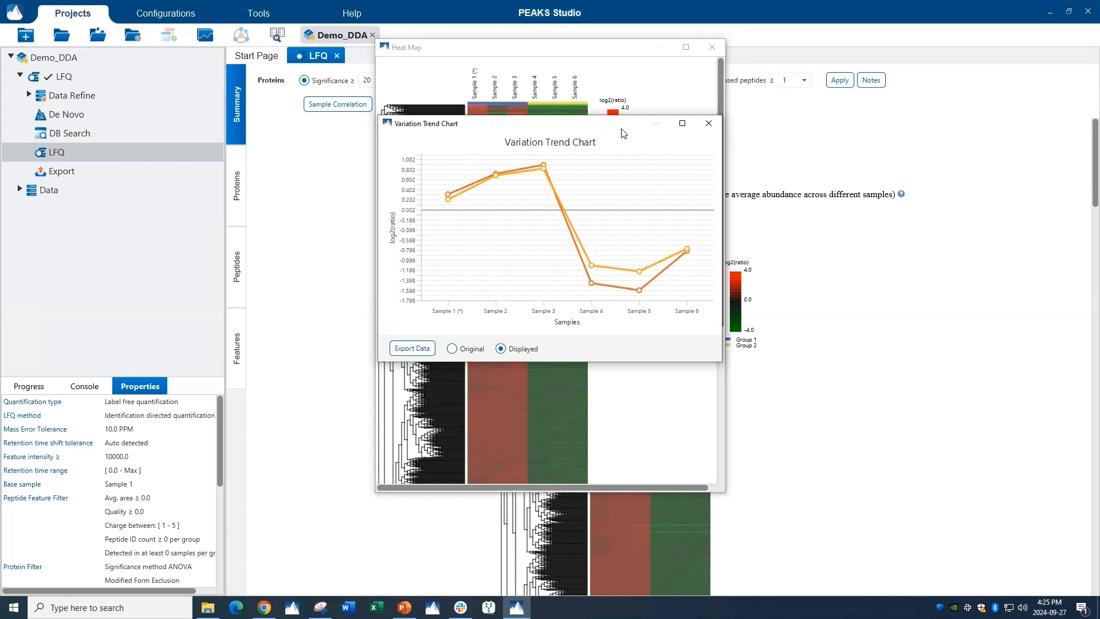
left_click(706, 127)
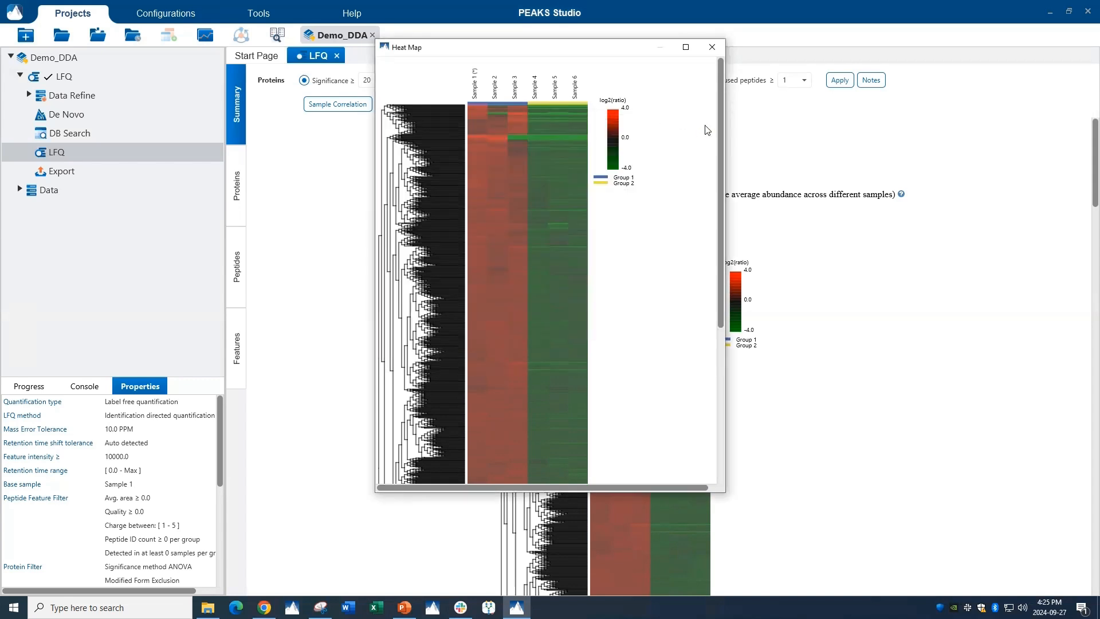
left_click(712, 47)
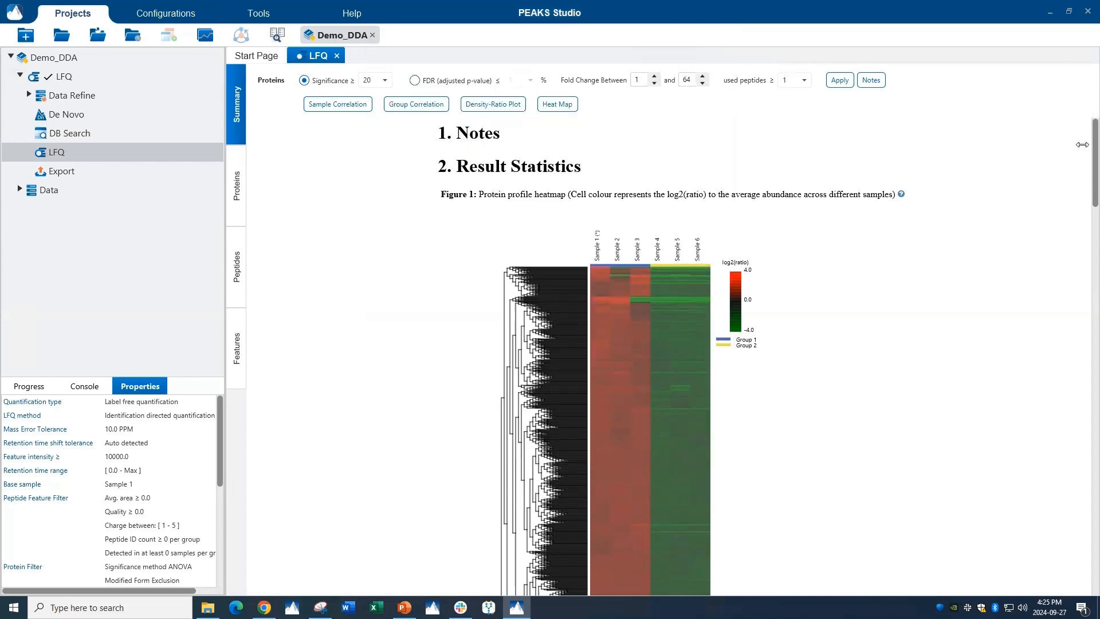
Step: Examine the summary's protein heat map, volcano plot, RT and M/Z shift distributions, and missing-value percentages with or without ID transfer
scroll(1087, 149, "down", 2)
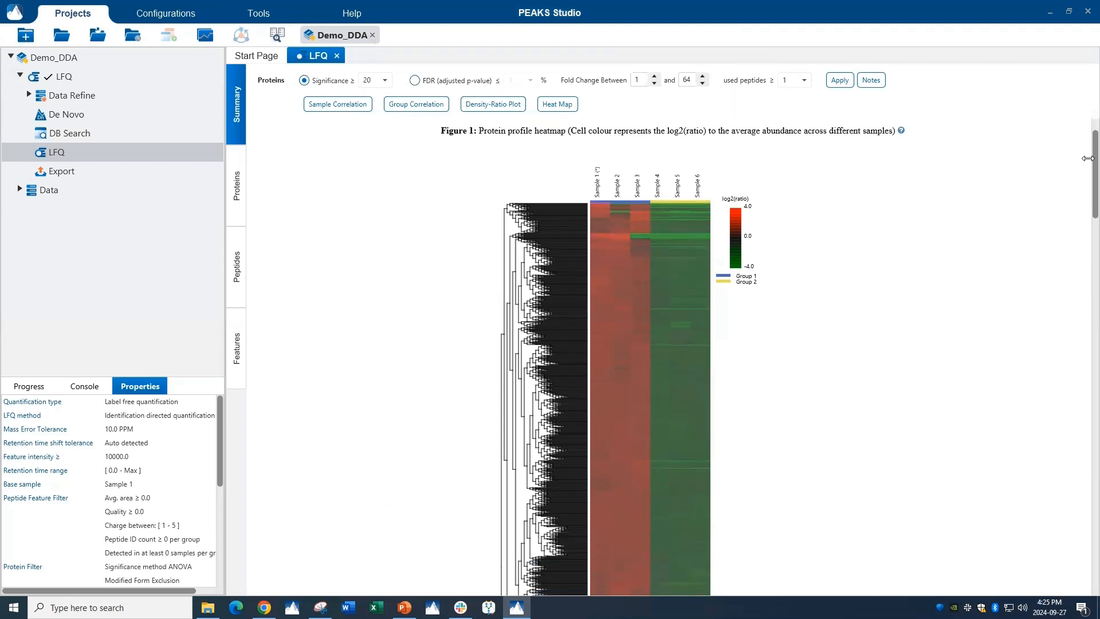
scroll(1087, 158, "down", 7)
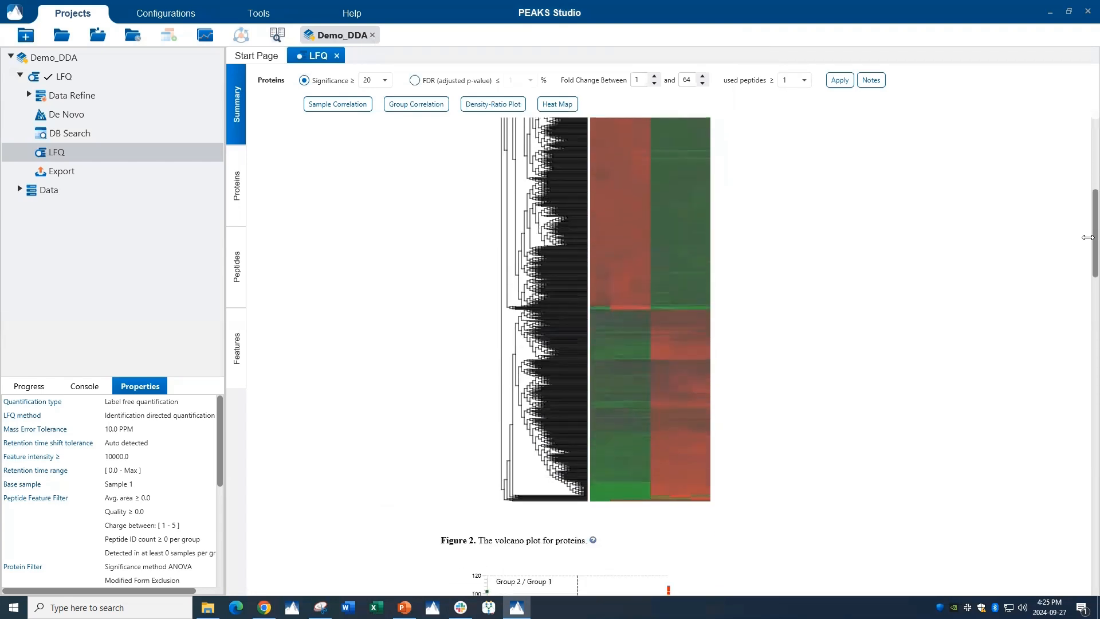
scroll(1088, 248, "down", 3)
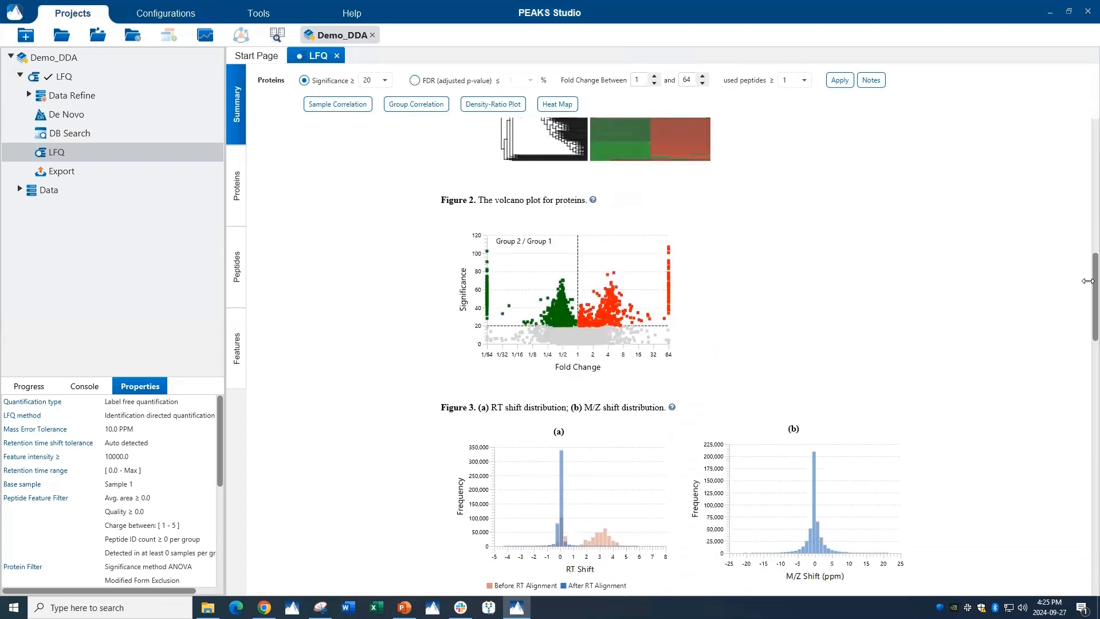
scroll(1087, 280, "down", 3)
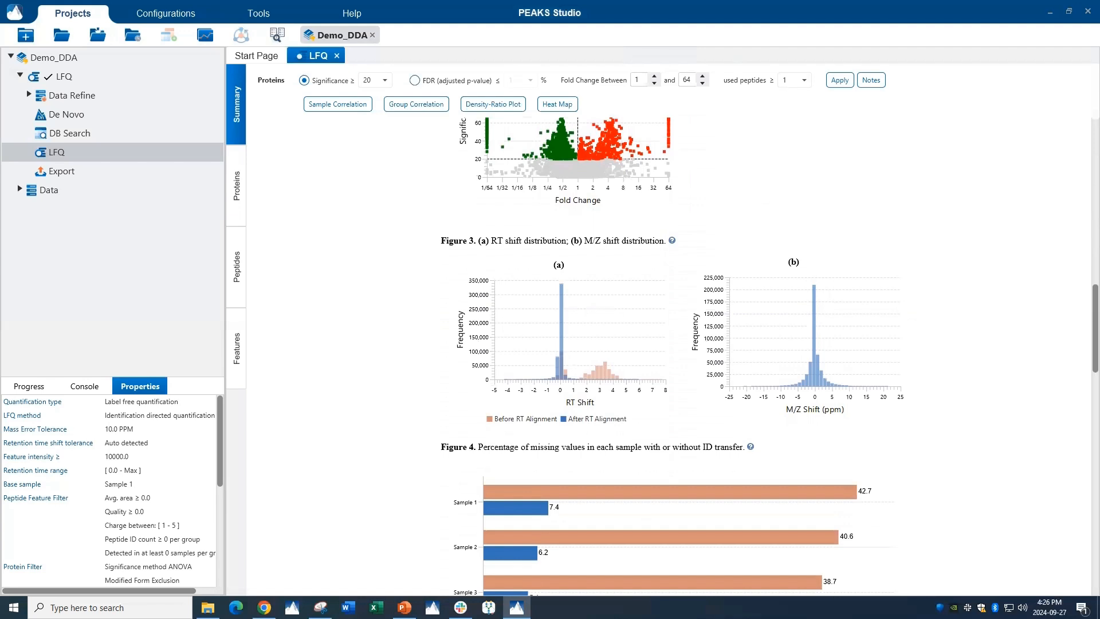
scroll(1088, 357, "down", 4)
scroll(1088, 357, "down", 1)
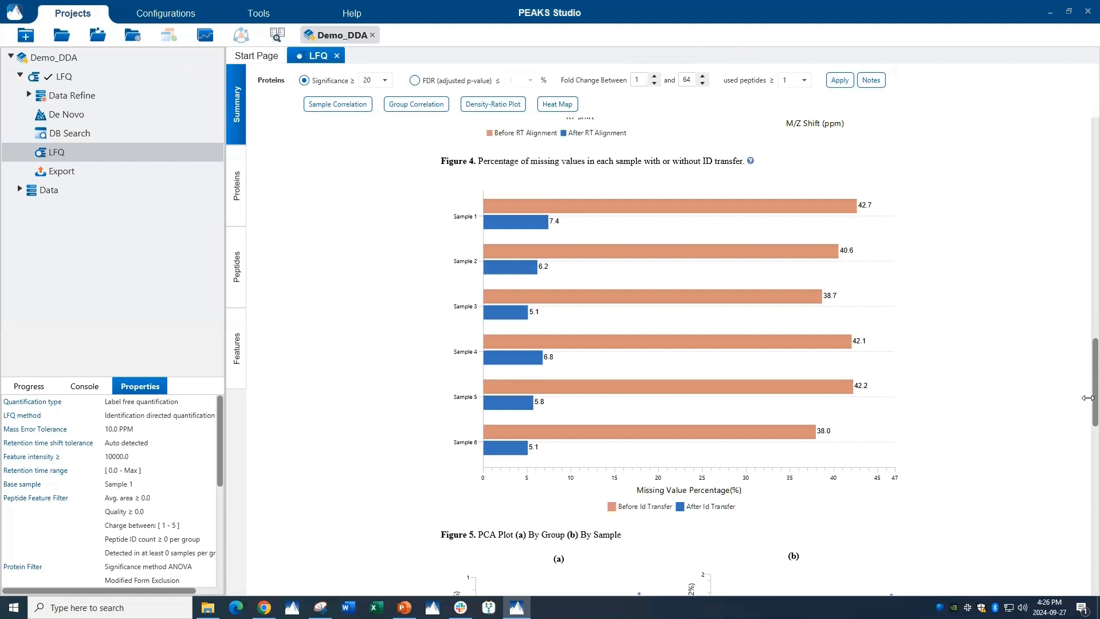
Step: Examine the summary's PCA plots, the protein CV histogram, and the tables of filtration parameters, result statistics and search parameters
scroll(1088, 398, "down", 1)
scroll(1088, 397, "down", 3)
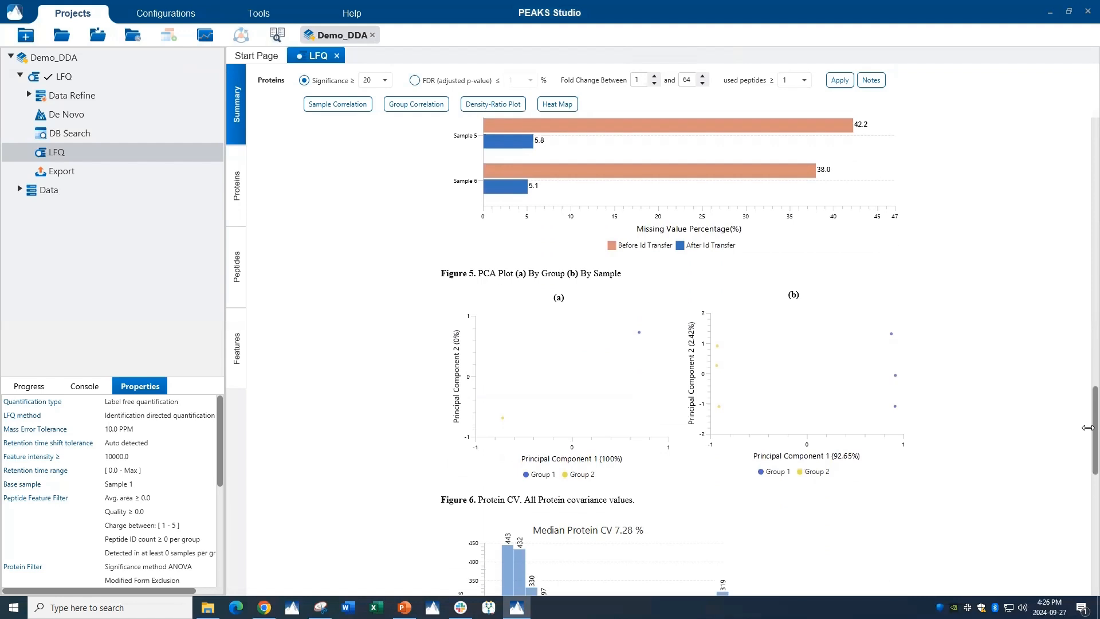
scroll(1087, 430, "down", 2)
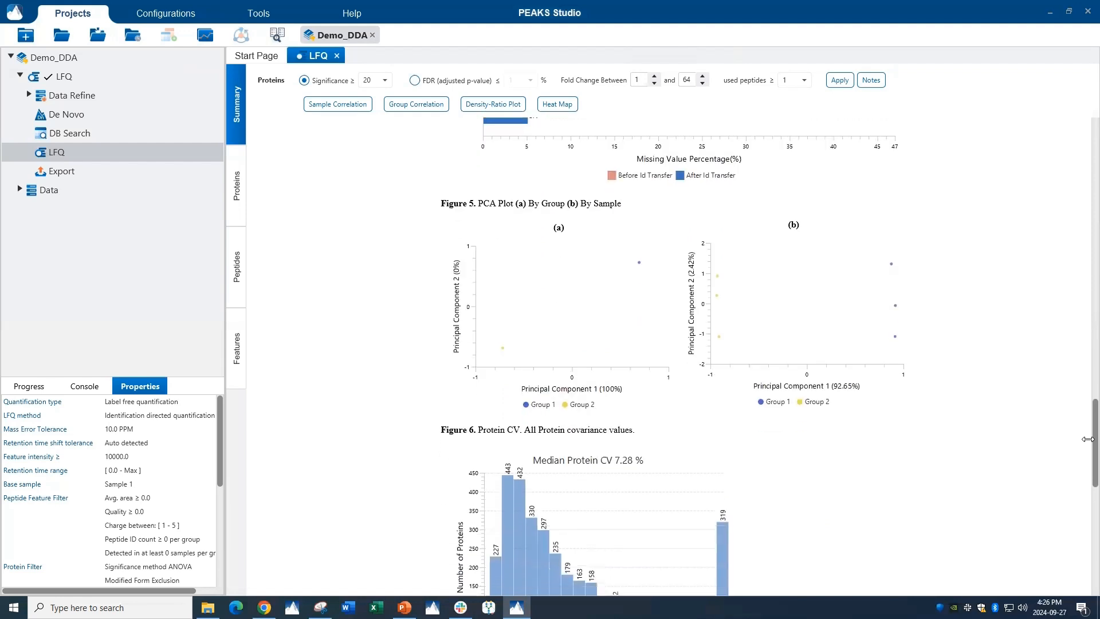
scroll(1088, 445, "down", 3)
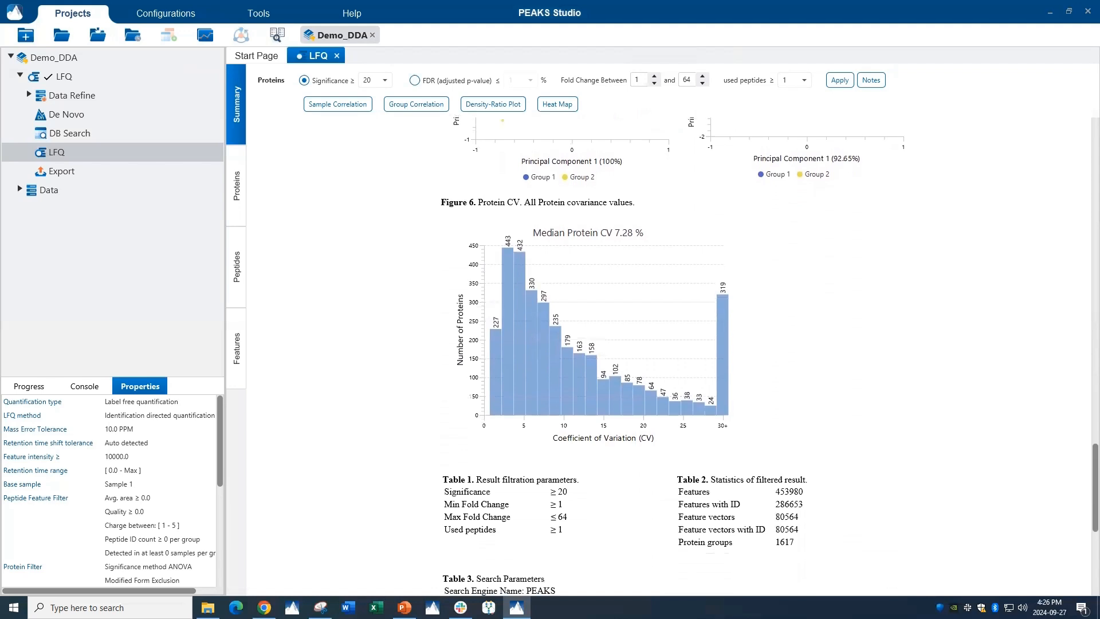
scroll(1087, 487, "down", 2)
scroll(1088, 496, "down", 2)
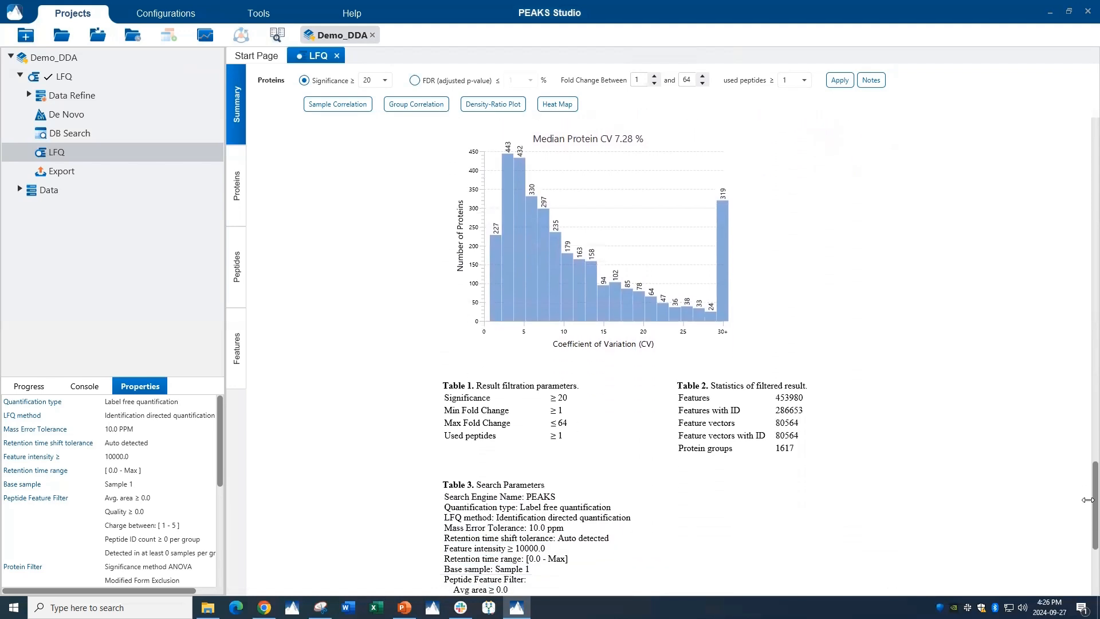
scroll(1088, 516, "down", 3)
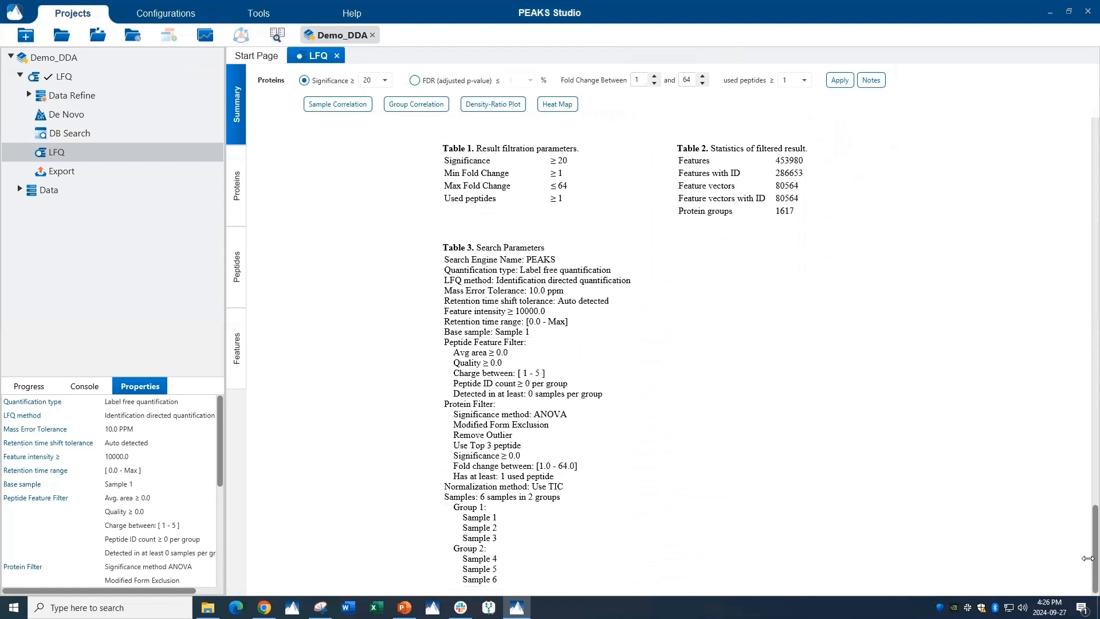
Step: Examine the LFQ protein table's columns and review the protein view filter options without applying a filter
left_click(234, 207)
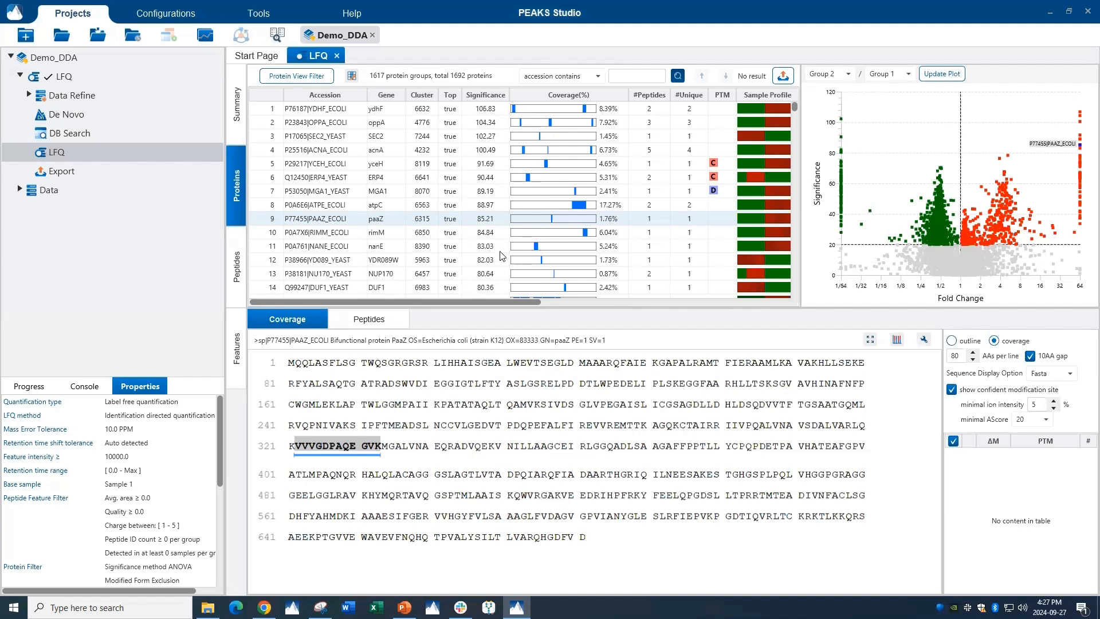
left_click_drag(452, 302, 604, 308)
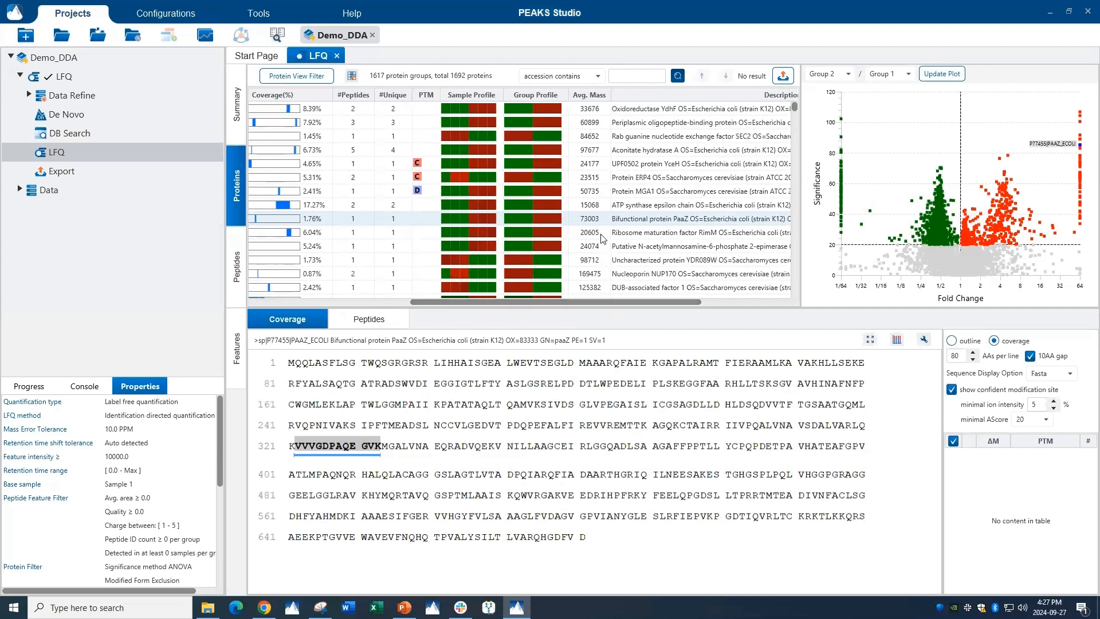
mouse_move(488, 106)
left_click(294, 77)
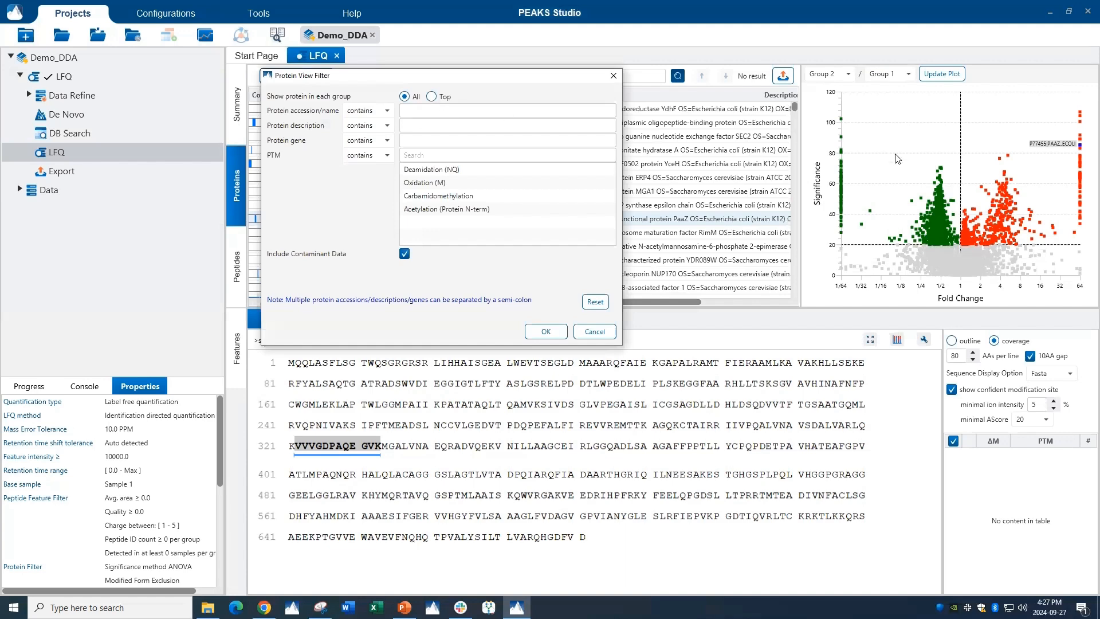
left_click(613, 76)
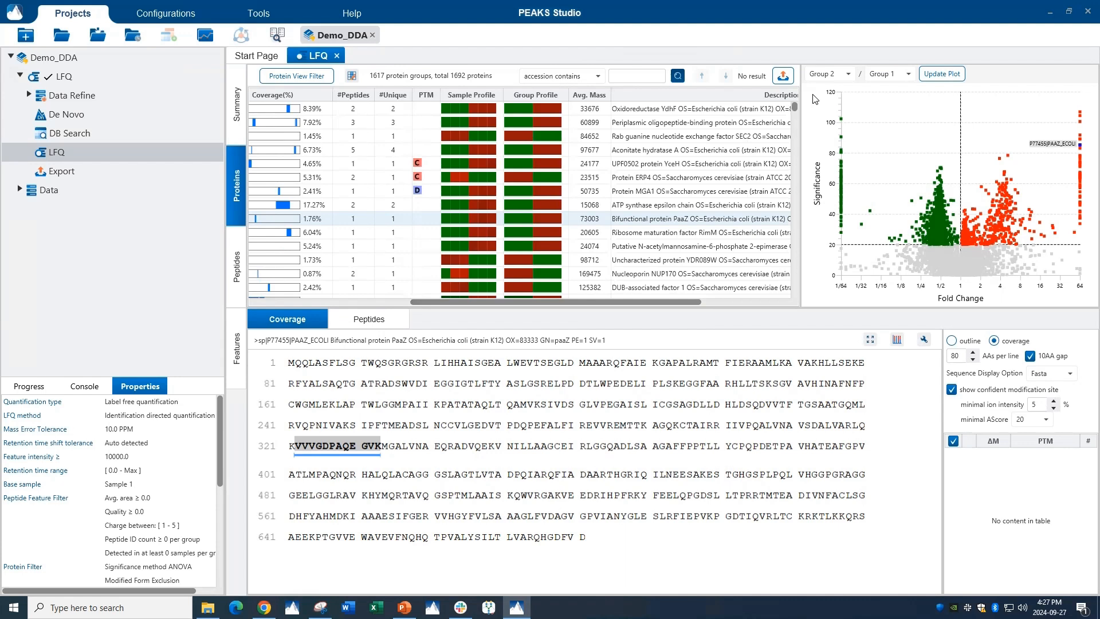
Step: Review the group choices for the protein volcano plot and update it with Group 2 over Group 1
left_click(848, 75)
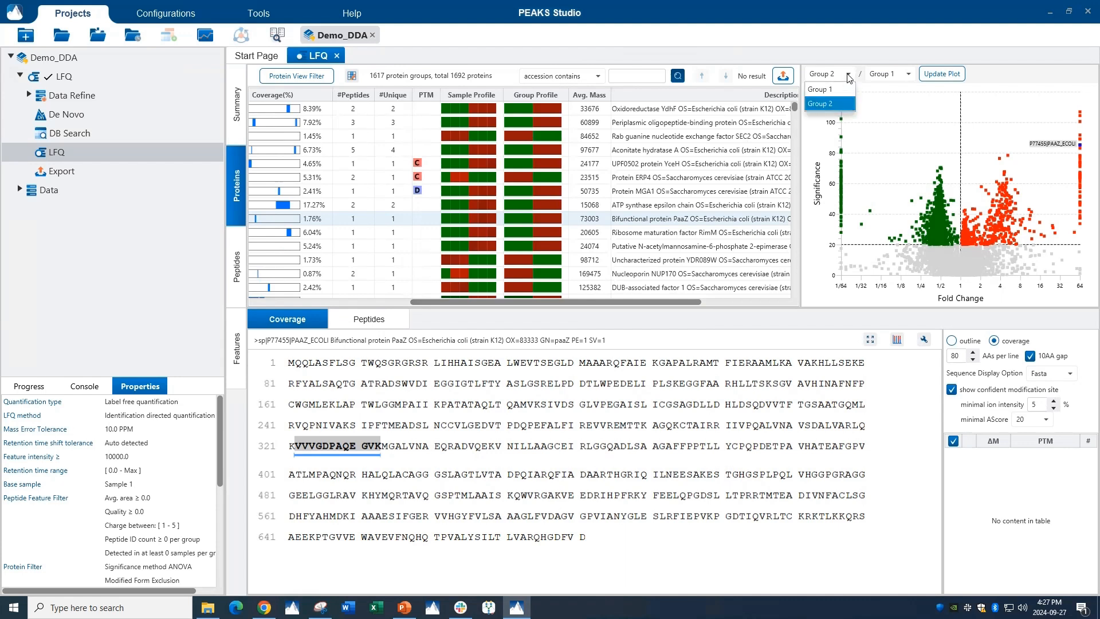
left_click(847, 76)
left_click(908, 74)
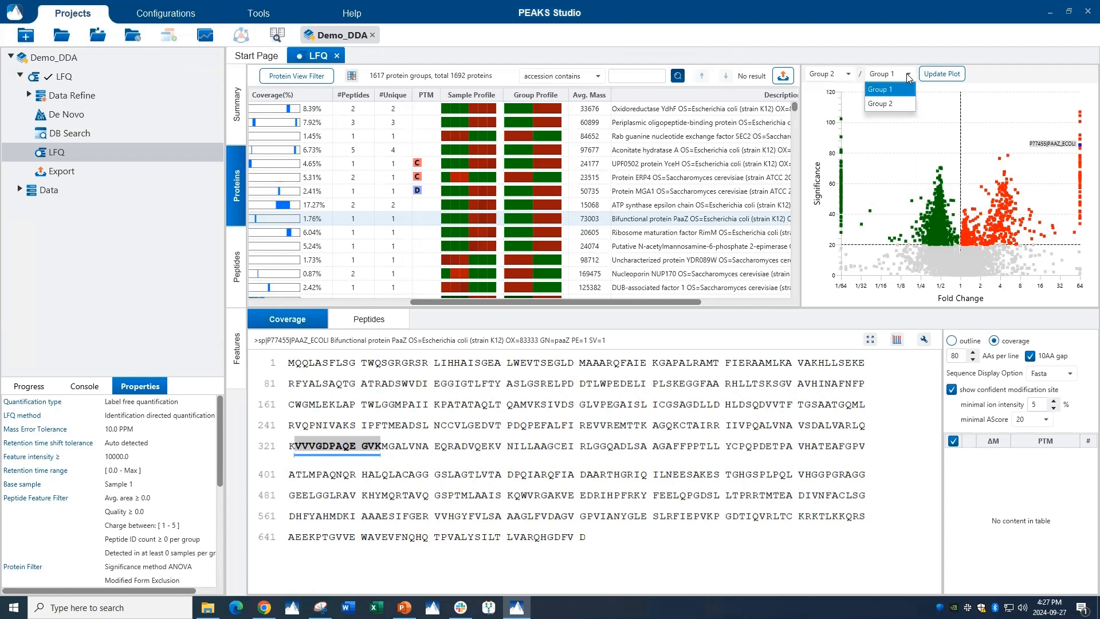
left_click(908, 74)
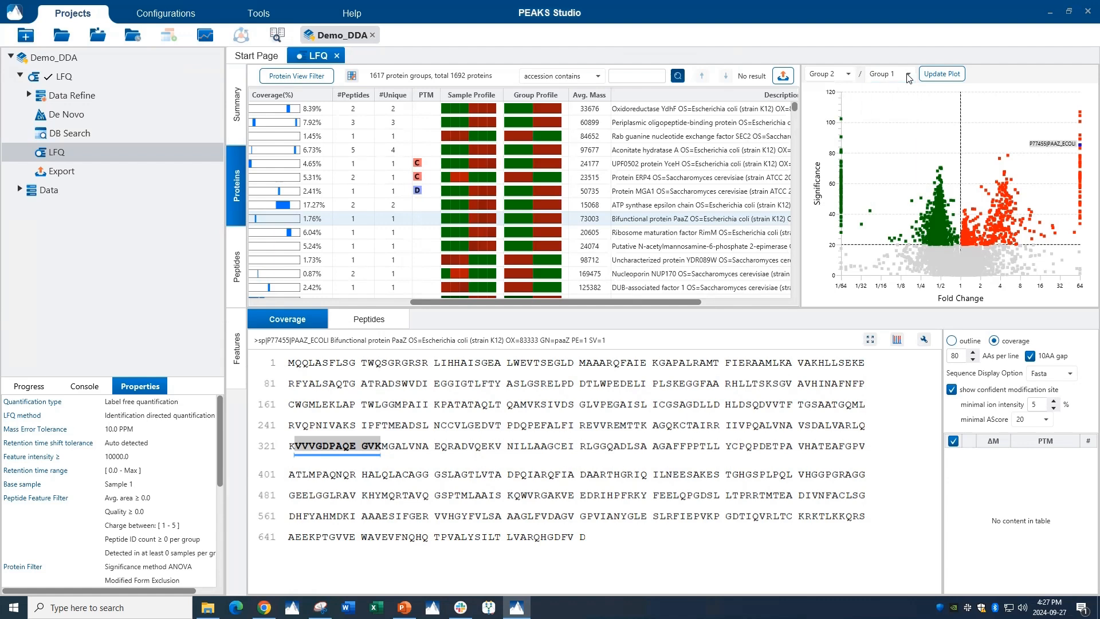
left_click(942, 74)
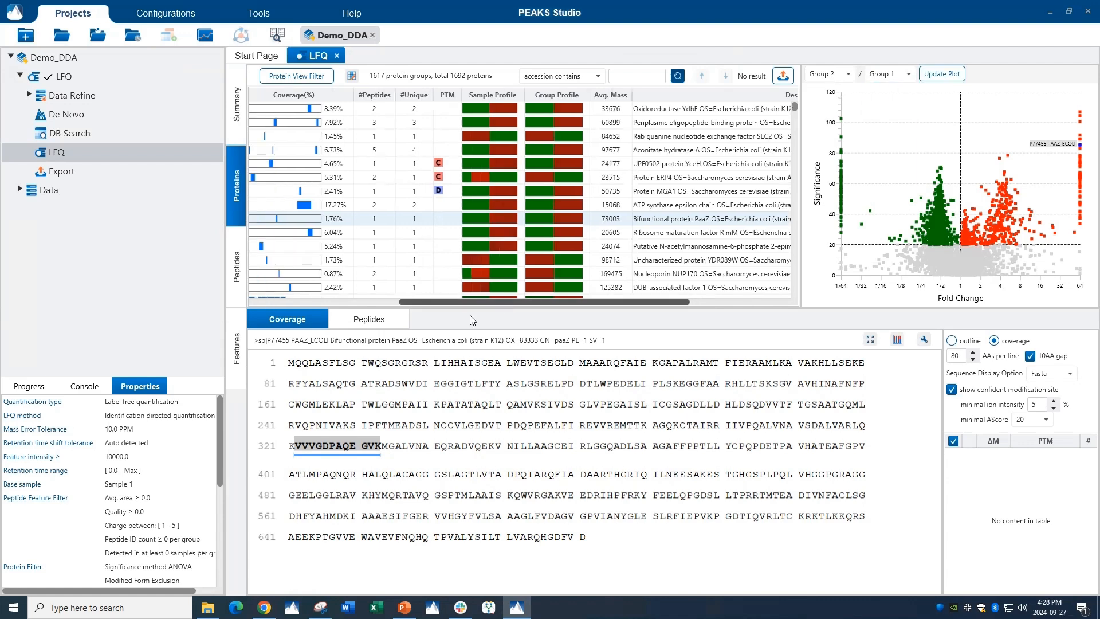
Step: Show the supporting peptides in the protein results and list those of protein P00942|TPIS_YEAST
left_click(391, 319)
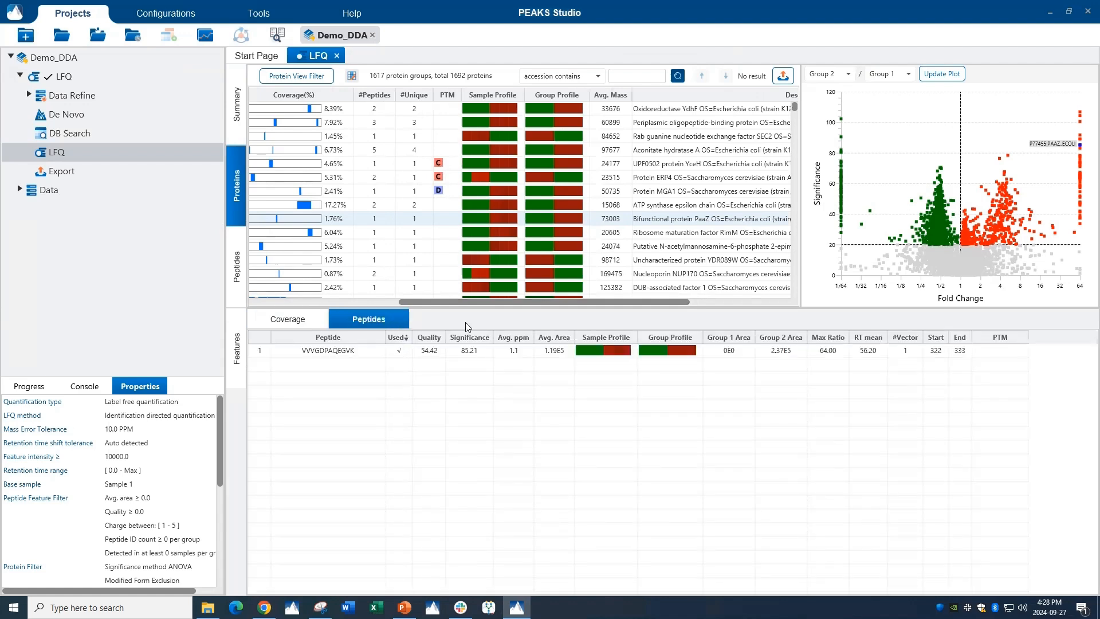
left_click_drag(425, 302, 316, 306)
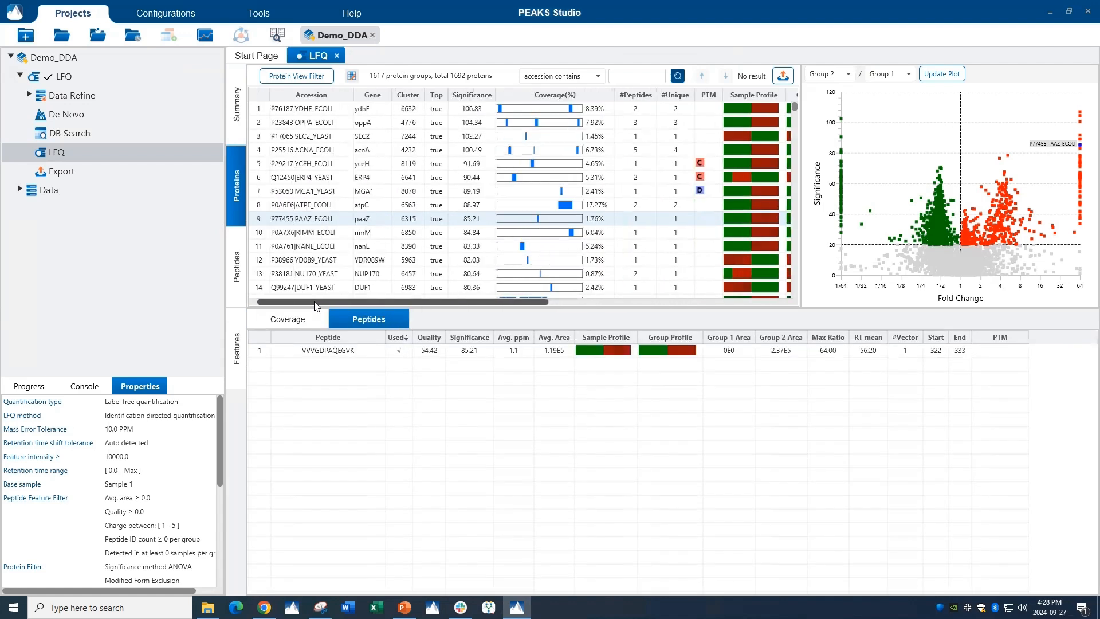
scroll(348, 172, "down", 15)
left_click(348, 141)
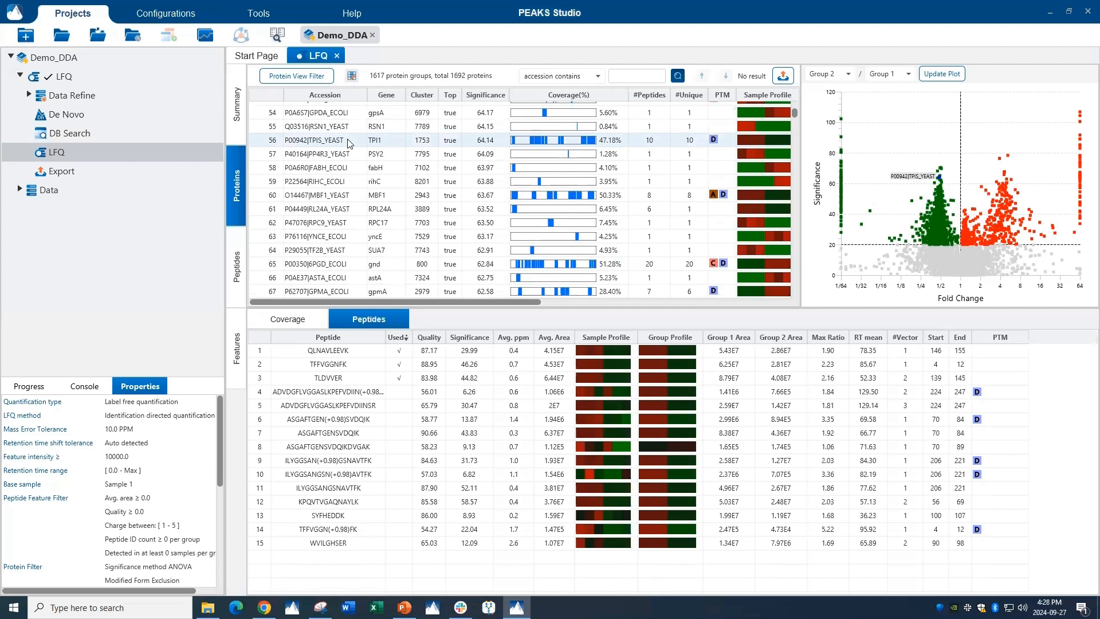
Step: Open the LFQ peptide results and examine the feature details, sample features and RT alignment of peptide IIAPPER
left_click(237, 252)
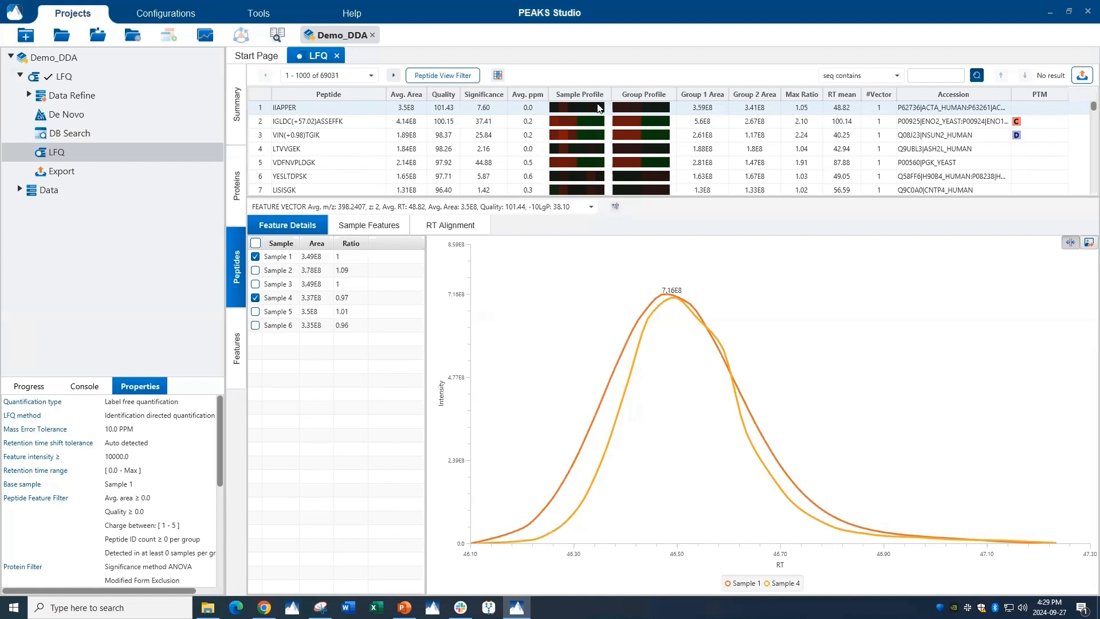
mouse_move(598, 107)
left_click(401, 225)
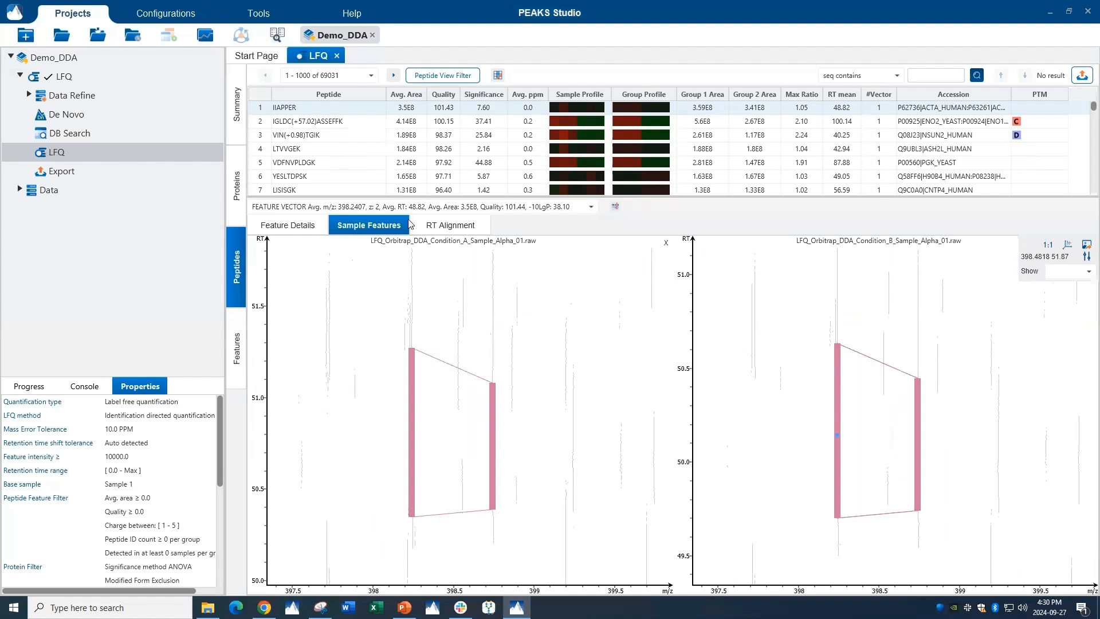
left_click(419, 224)
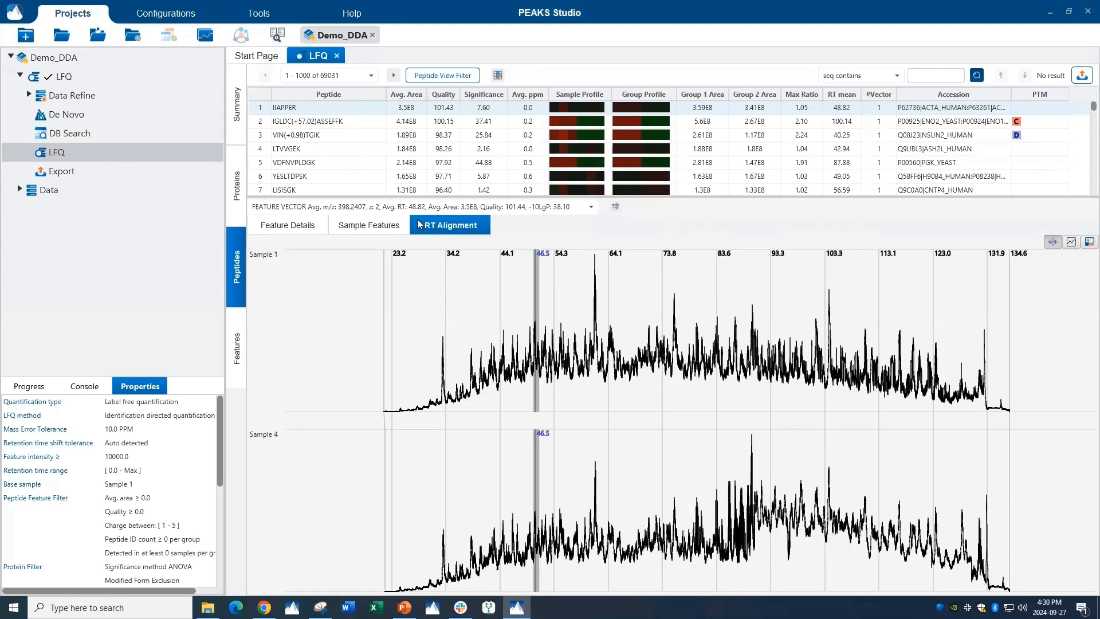
Step: Open the LFQ feature results and examine the With Identification option in the feature view filter
left_click(235, 344)
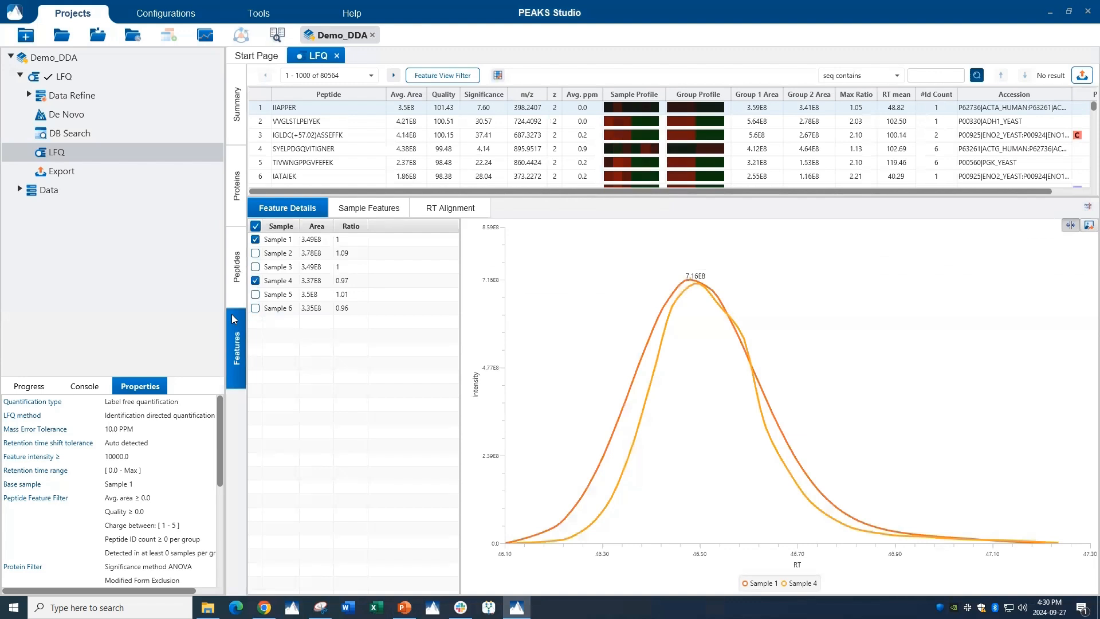
left_click(474, 77)
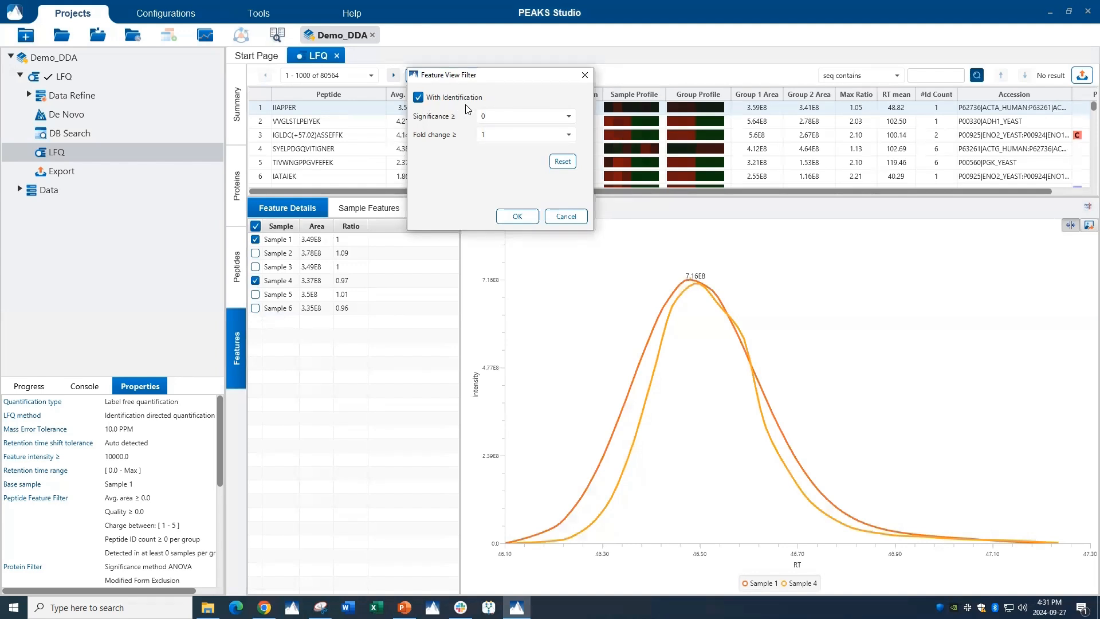
left_click(419, 99)
Step: Open the export settings and select all label-free quantification CSV results: protein, peptide, support peptide and feature vector
left_click(64, 172)
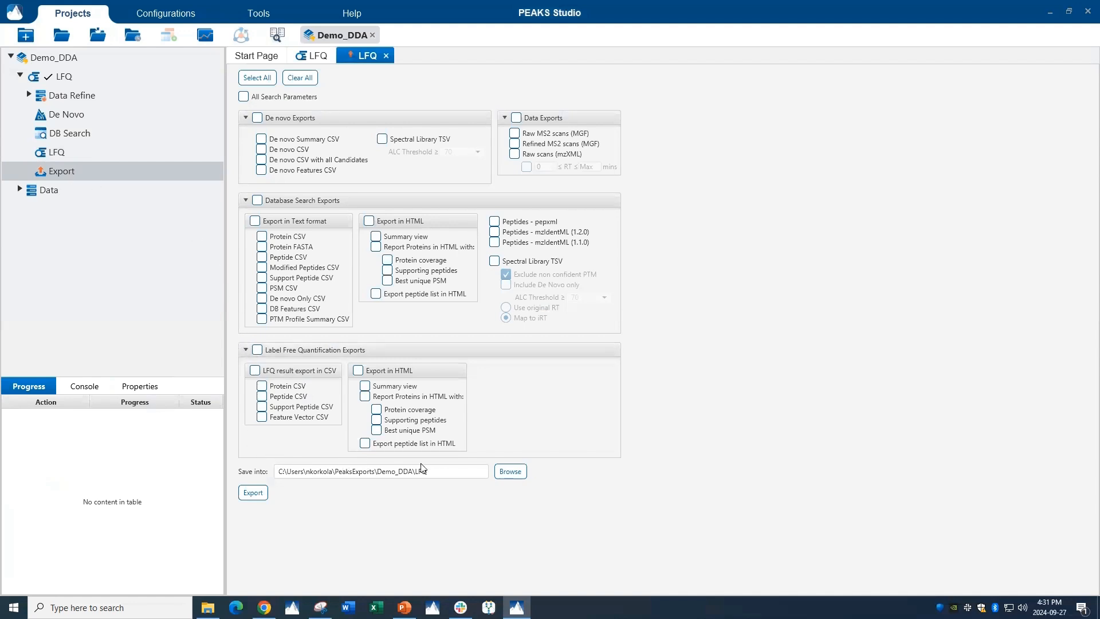
left_click(255, 370)
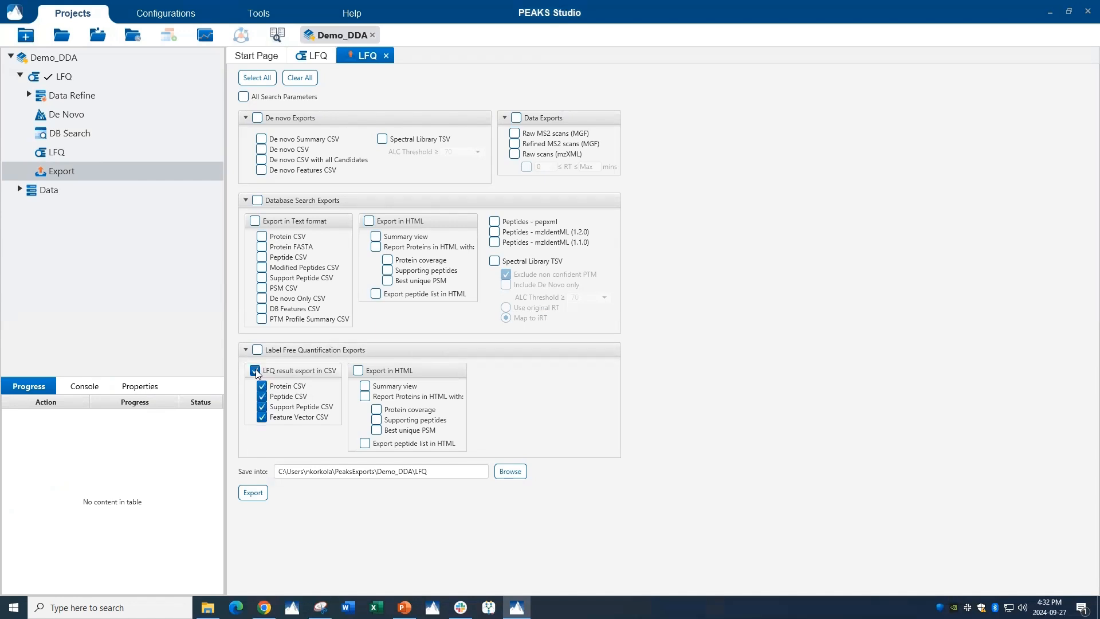